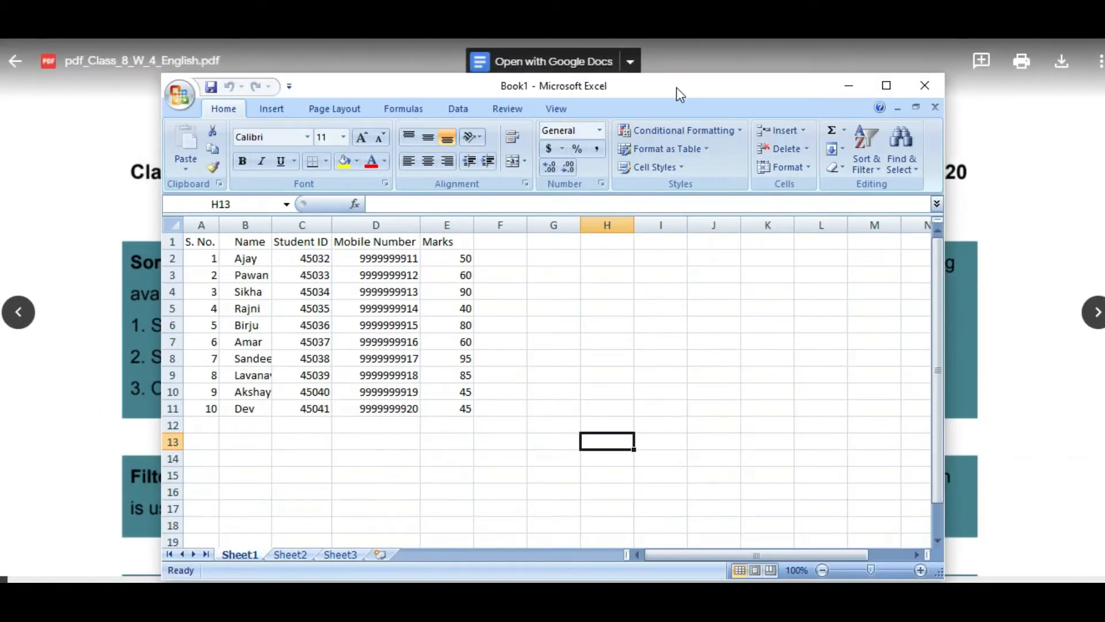
drag(672, 88, 664, 57)
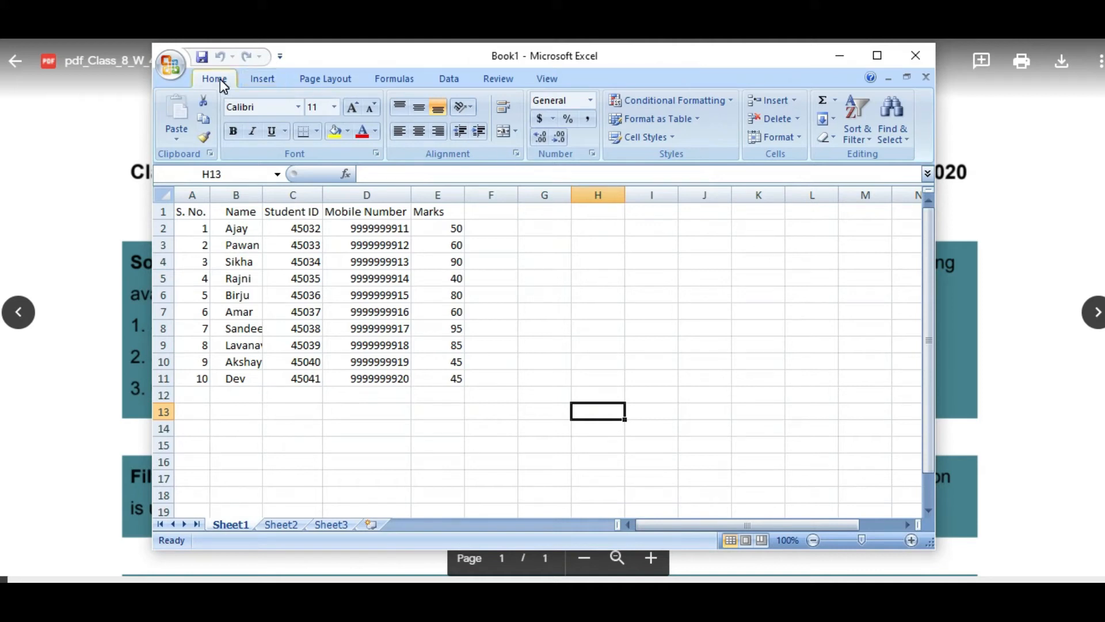
click(857, 119)
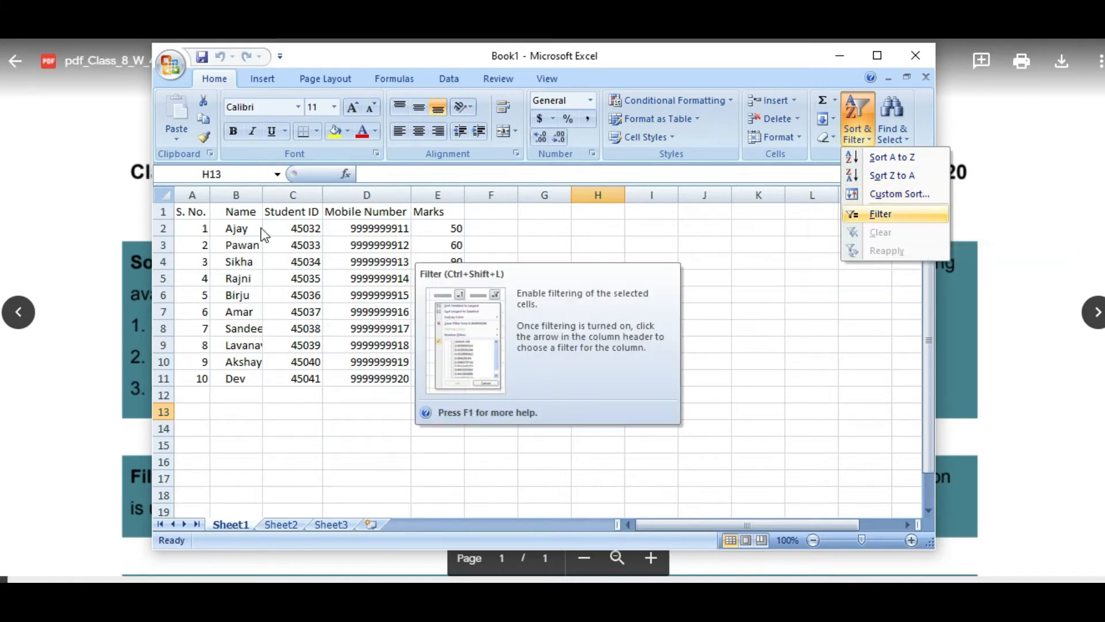
click(207, 217)
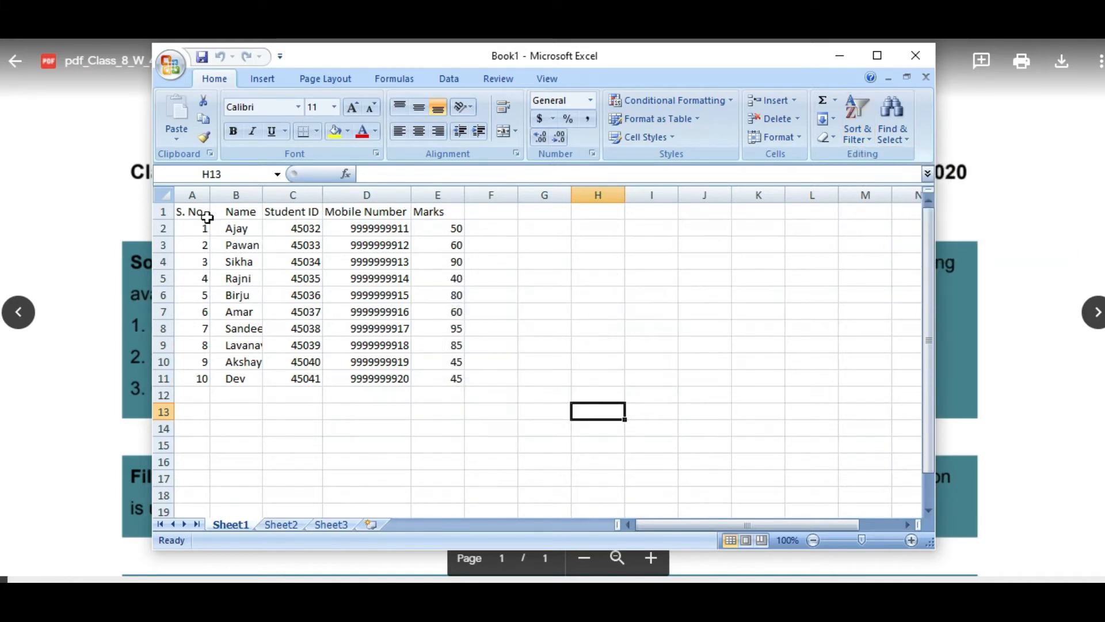
Select the student table A1:E11, including its headers, and sort it by S. No. from smallest to largest.
click(195, 214)
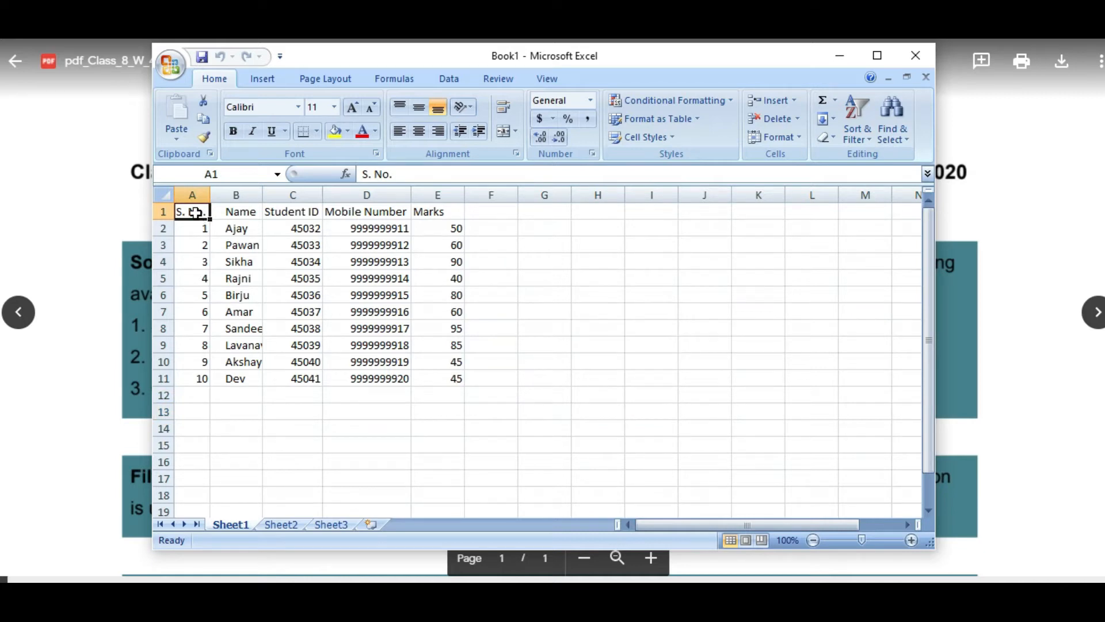
key(shift+Right)
key(shift+Right)
key(shift+Right)
key(shift+Right)
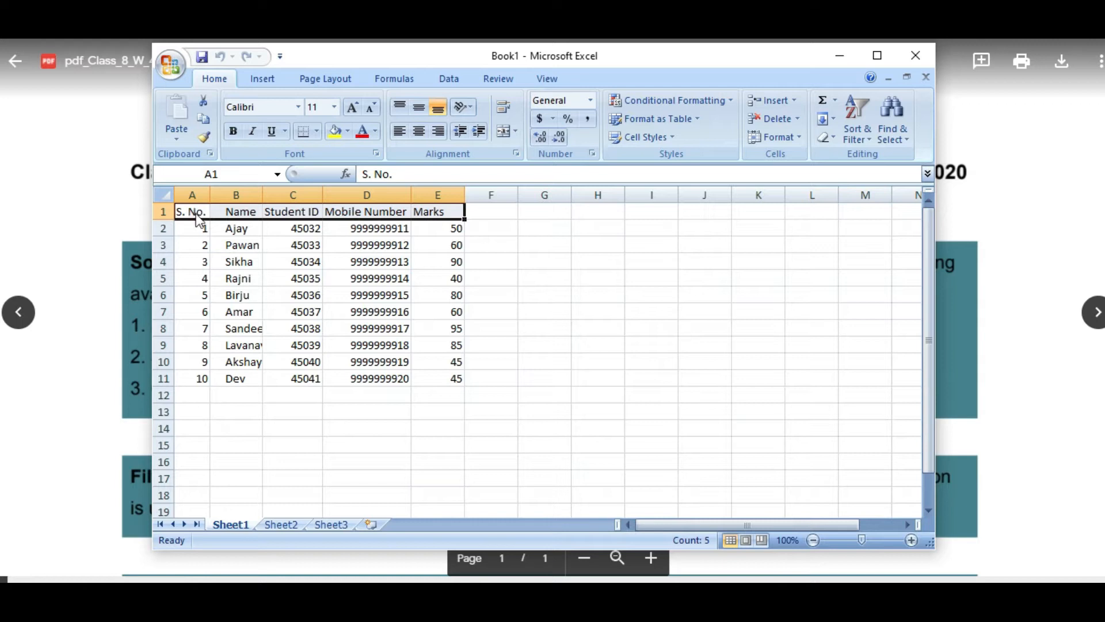
key(shift+Down)
key(shift+Down)
key(shift+Down)
key(shift+Down)
key(shift+Down)
key(shift+Down)
key(shift+Down)
key(shift+Down)
key(shift+Down)
key(shift+Down)
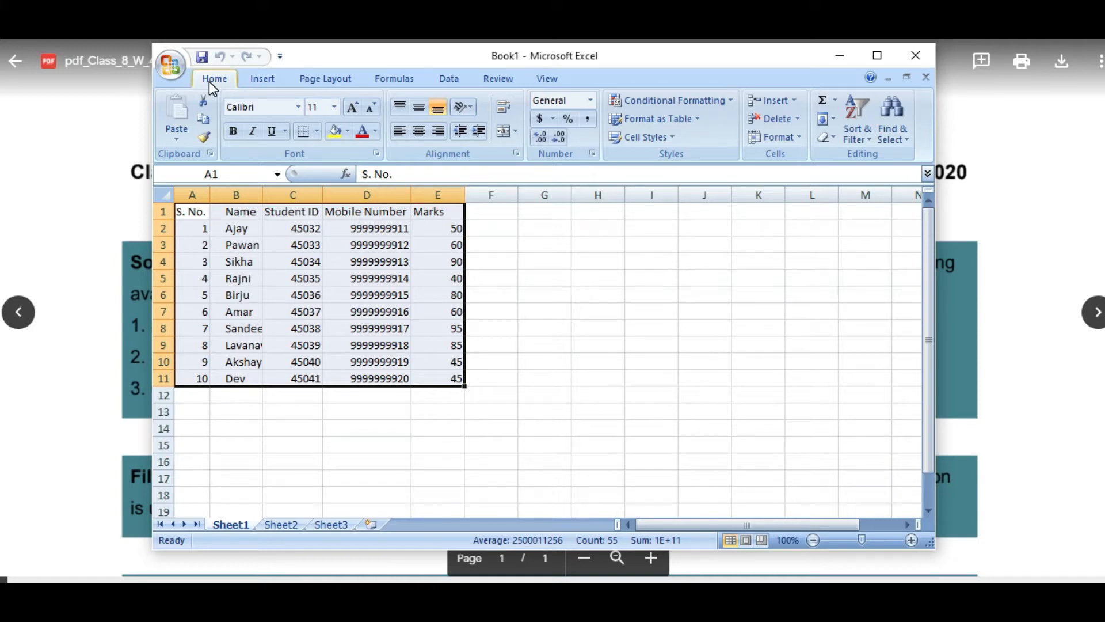
click(855, 134)
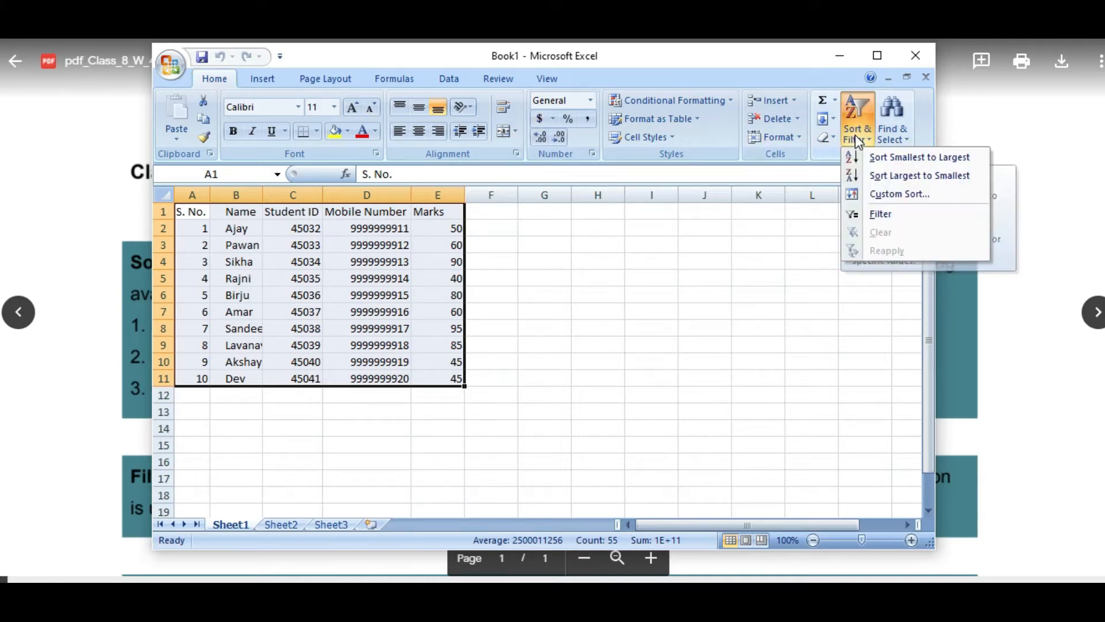
click(873, 158)
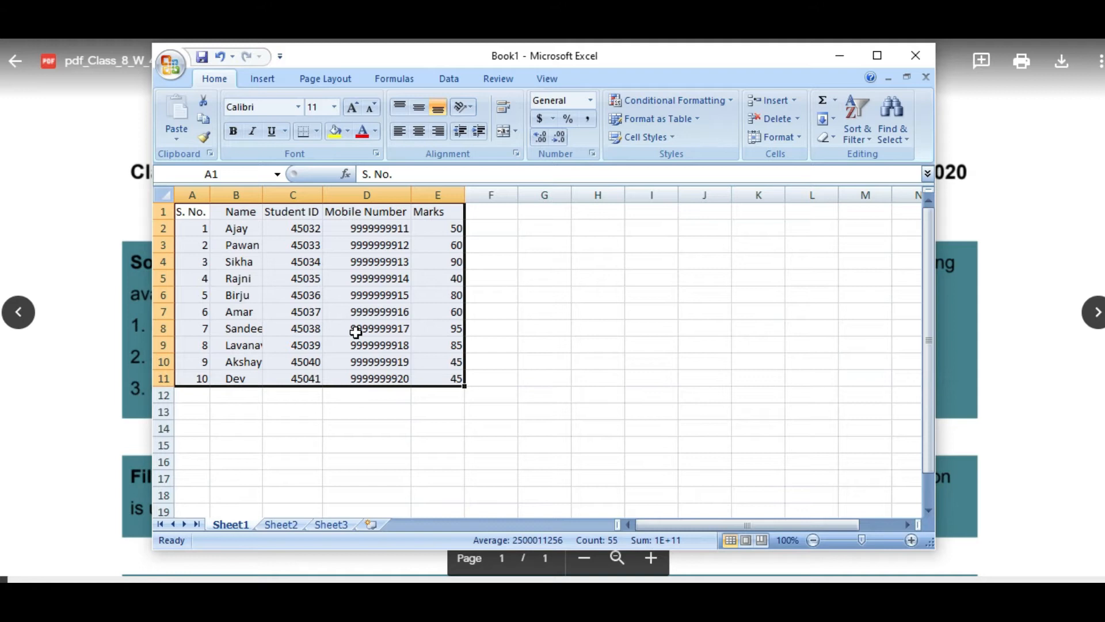
Sort the selected table by S. No. from largest to smallest, and sort it back from smallest to largest.
click(854, 136)
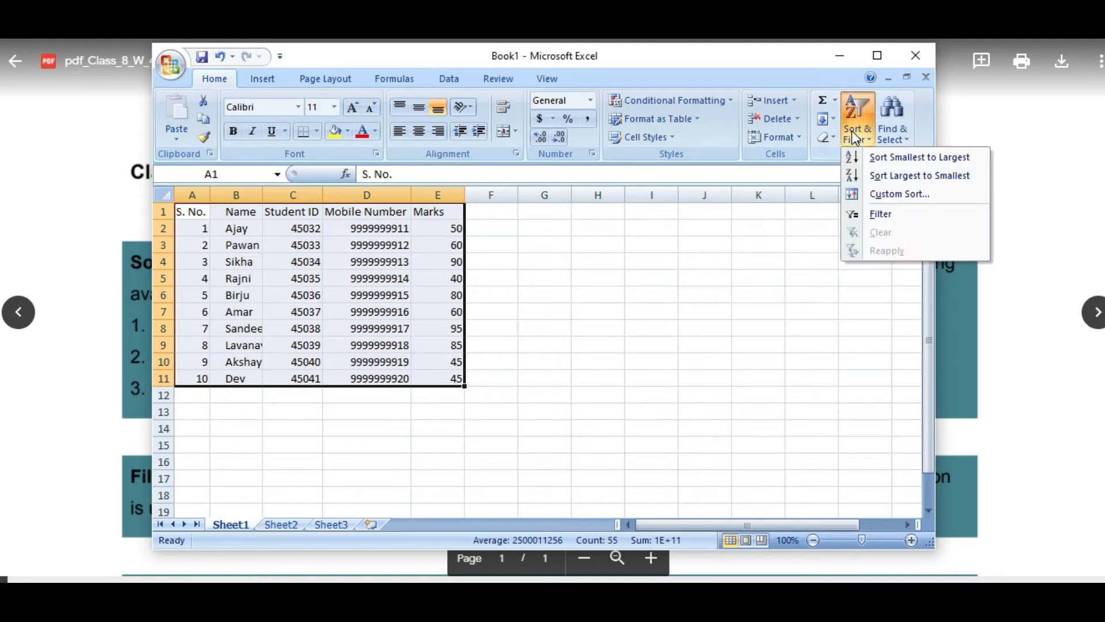
click(900, 180)
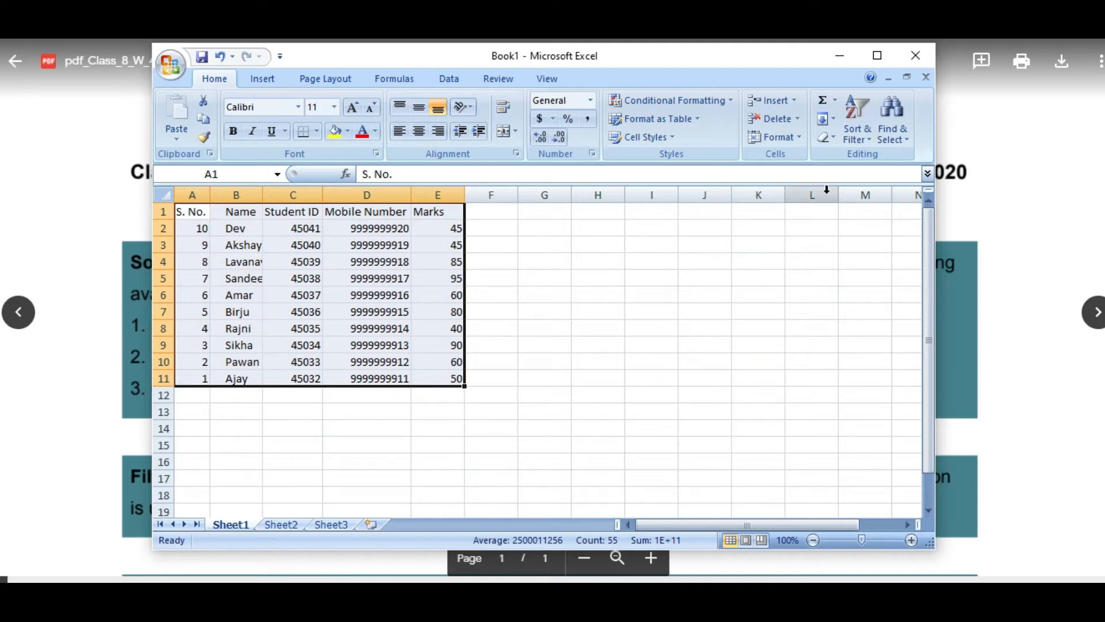
click(850, 128)
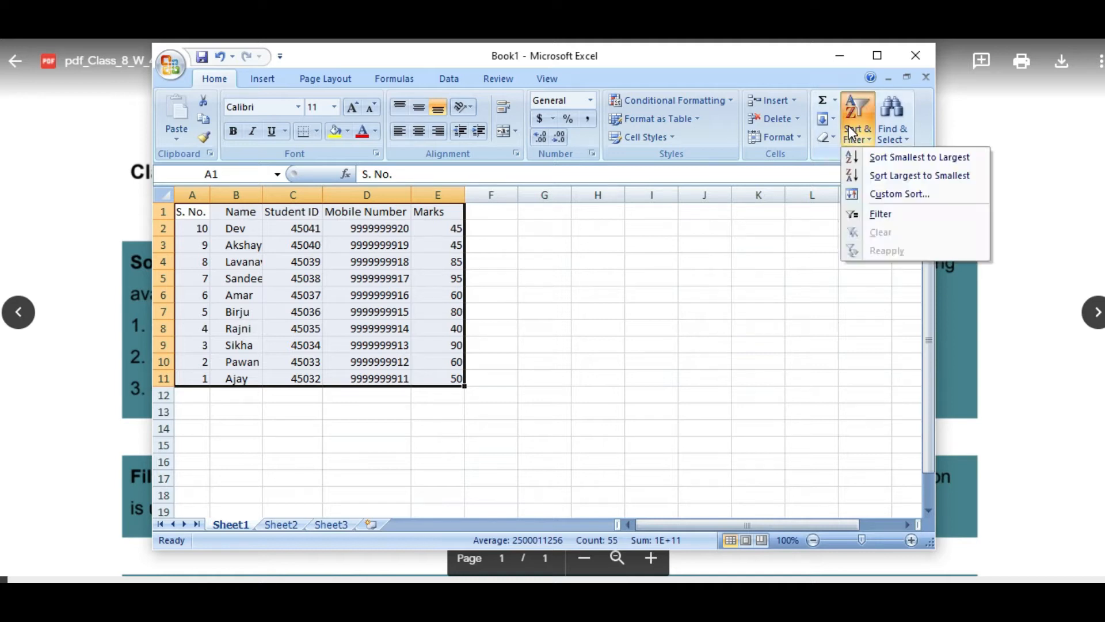
click(880, 157)
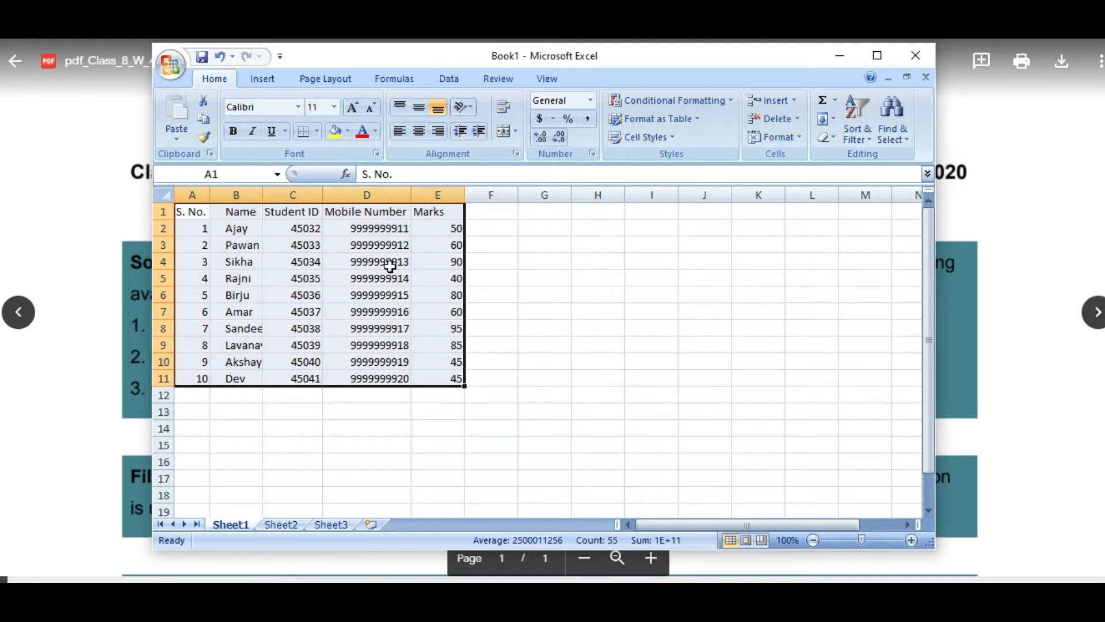
Apply a custom sort to the table by the Name column, on values, in A to Z order.
click(861, 123)
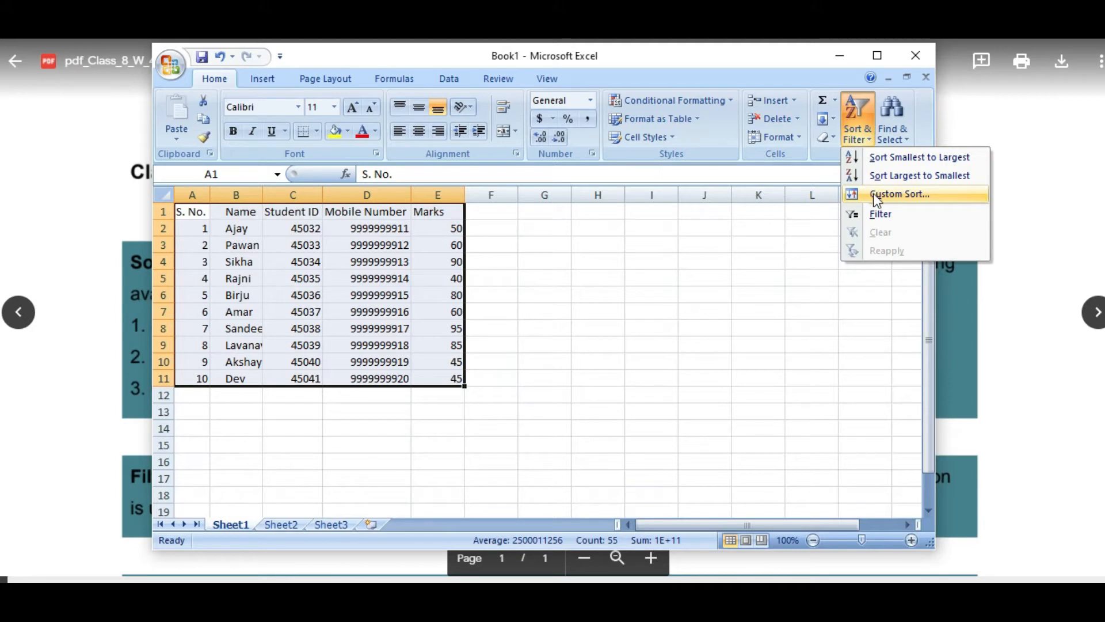
click(892, 196)
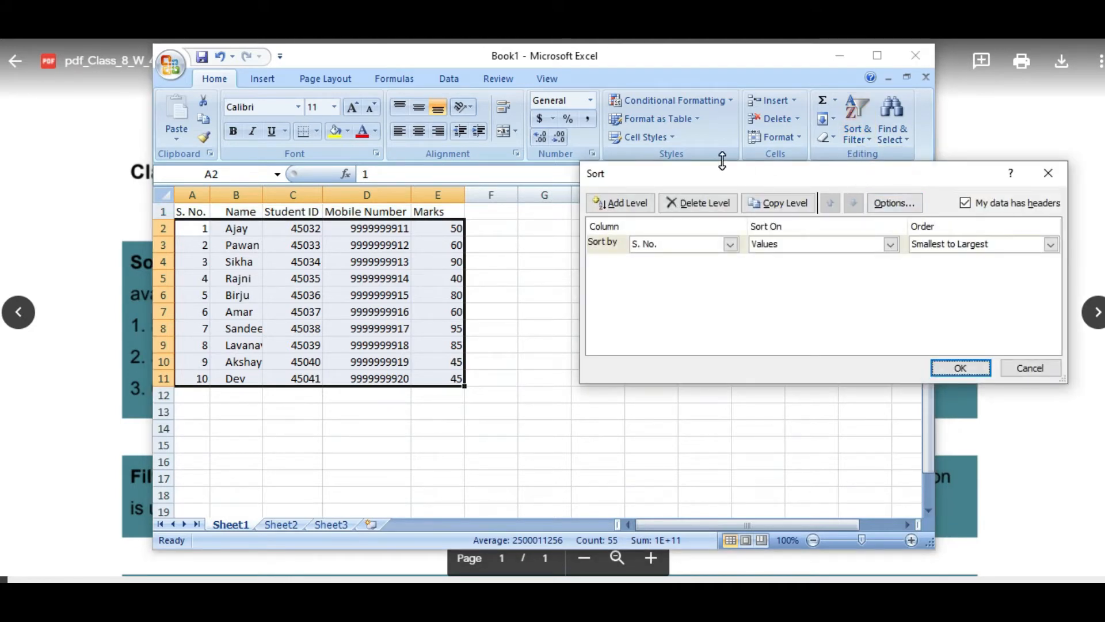
drag(789, 172, 680, 163)
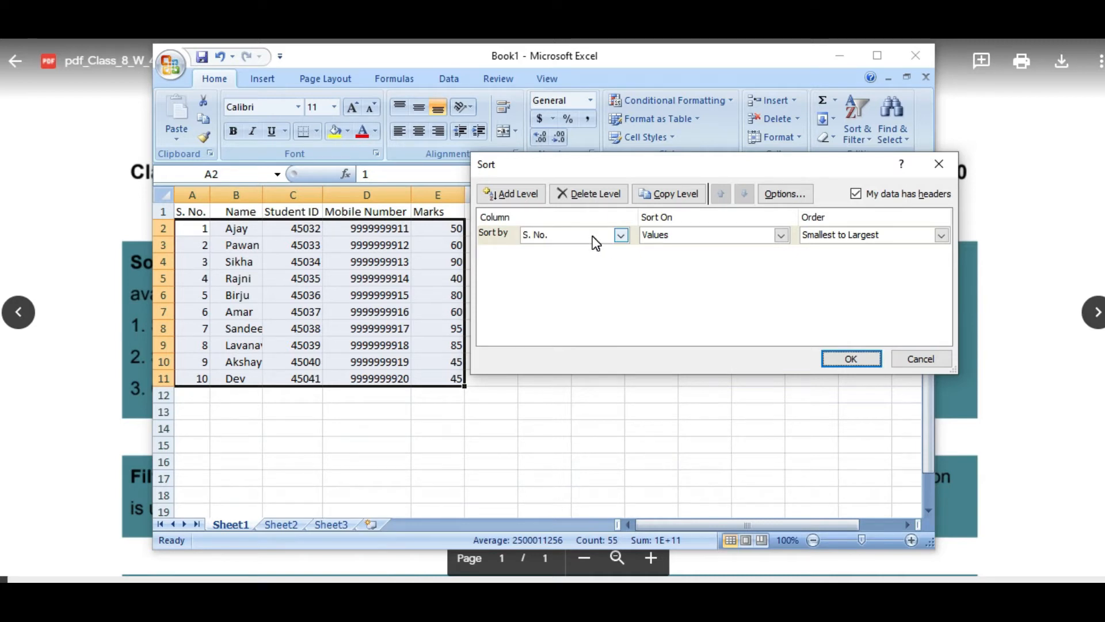
click(621, 235)
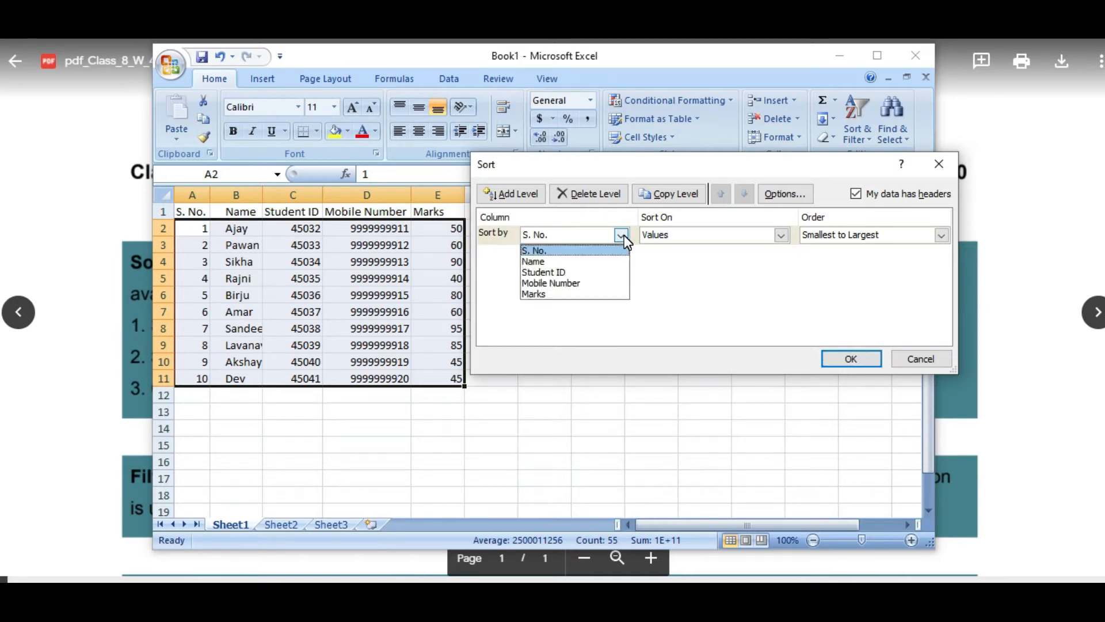
click(562, 262)
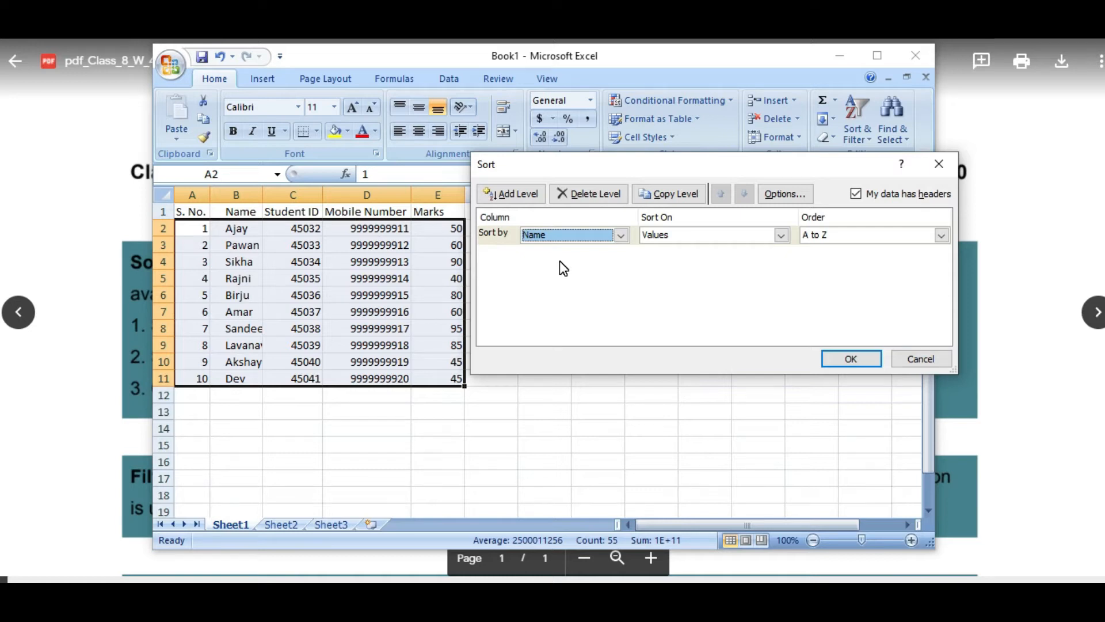
click(828, 238)
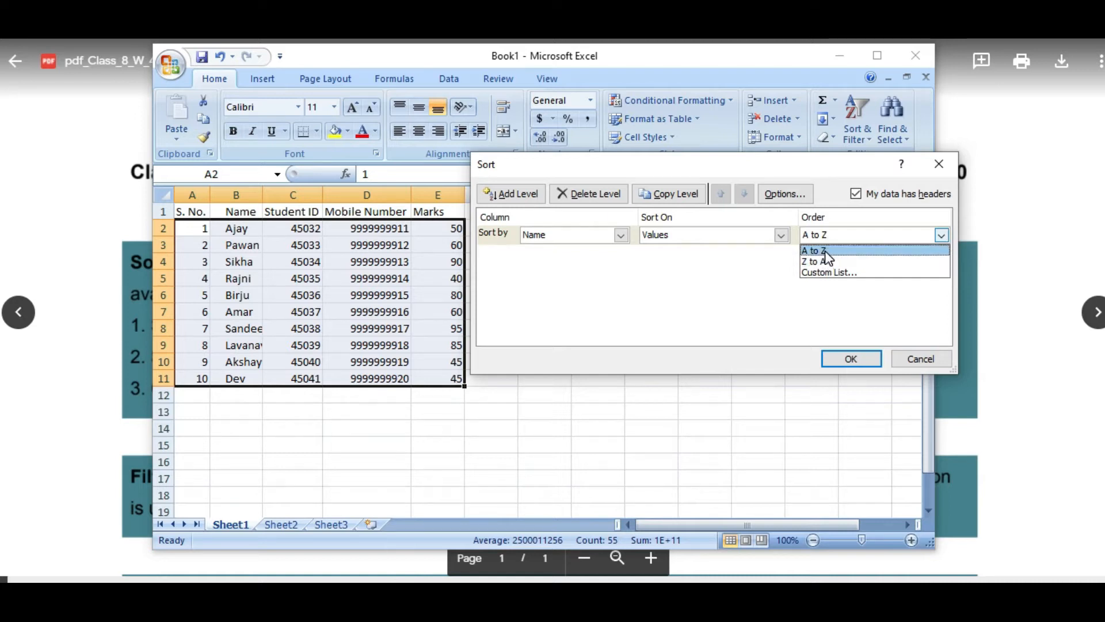
click(825, 250)
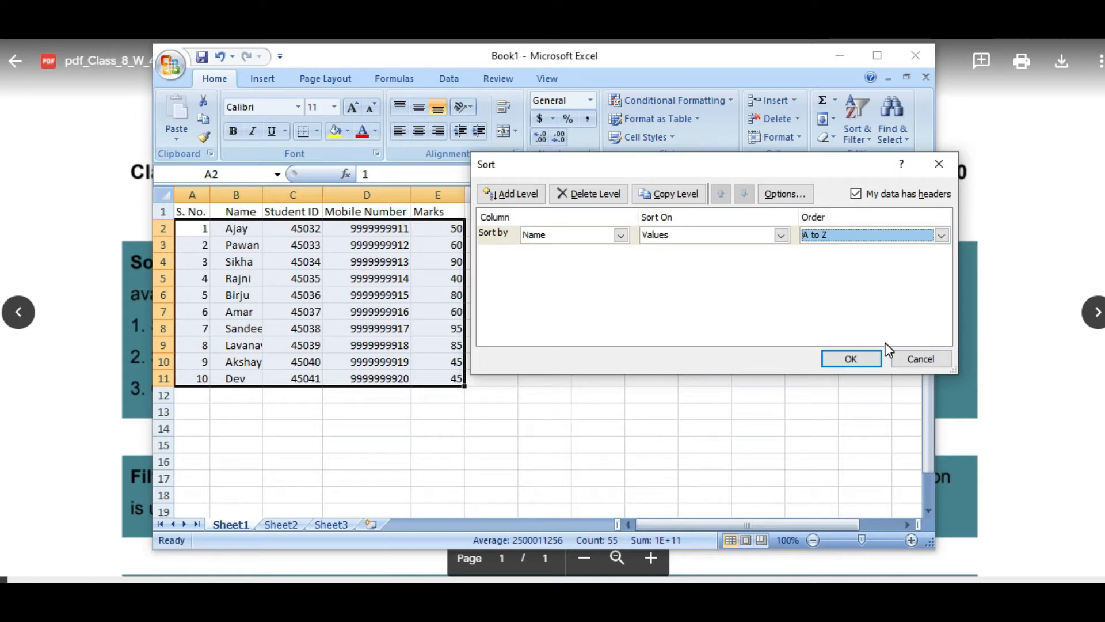
click(858, 359)
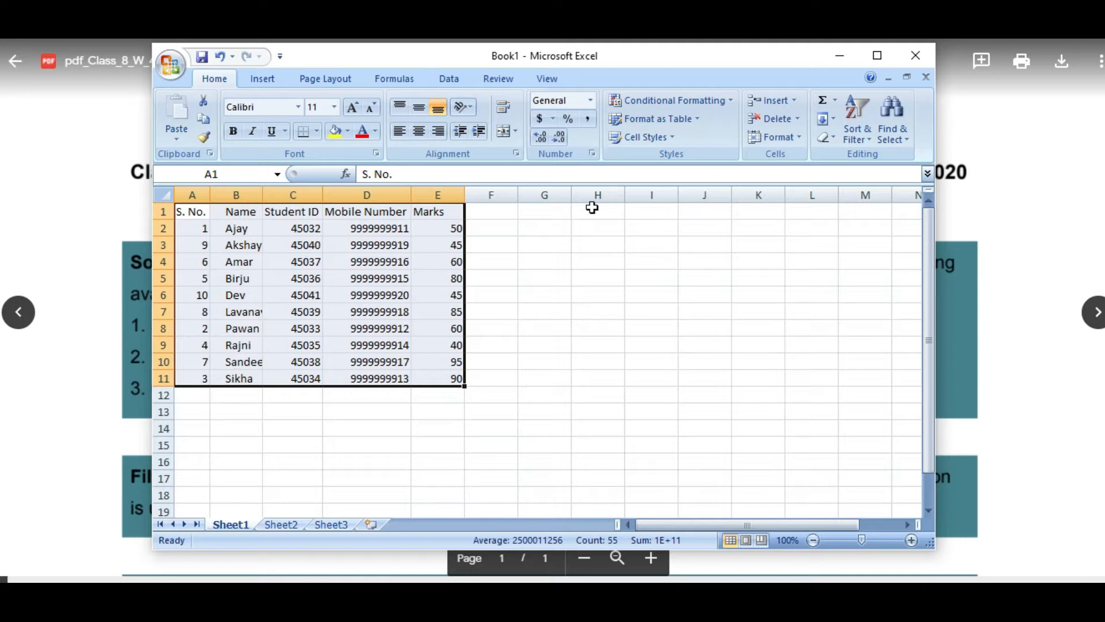
Apply a custom sort to the table by the Mobile Number column, from smallest to largest.
click(854, 132)
click(876, 192)
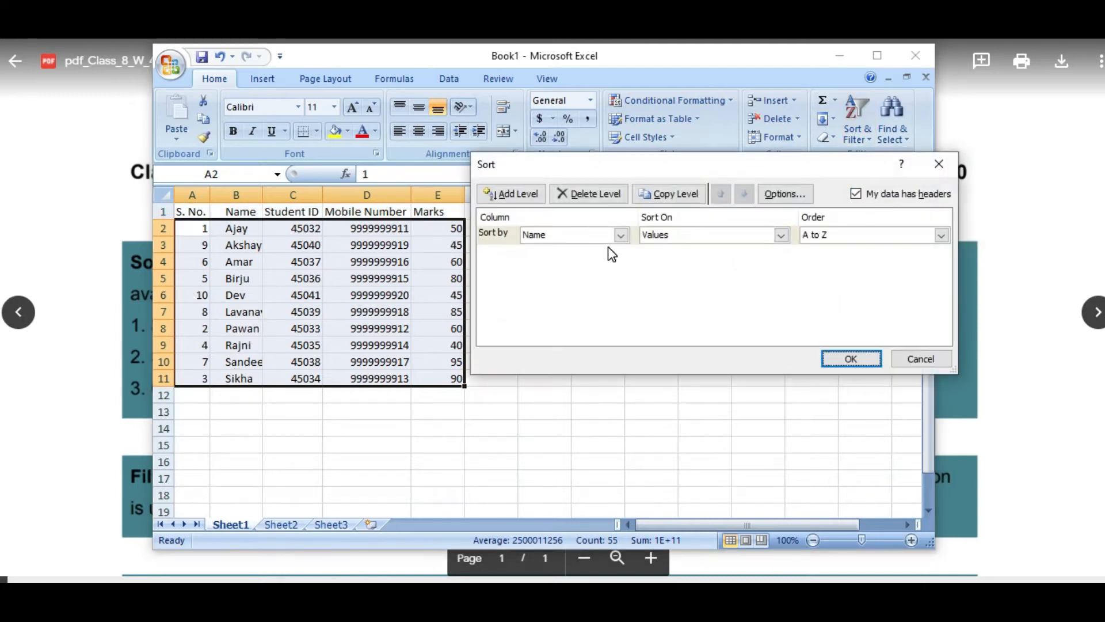
click(621, 235)
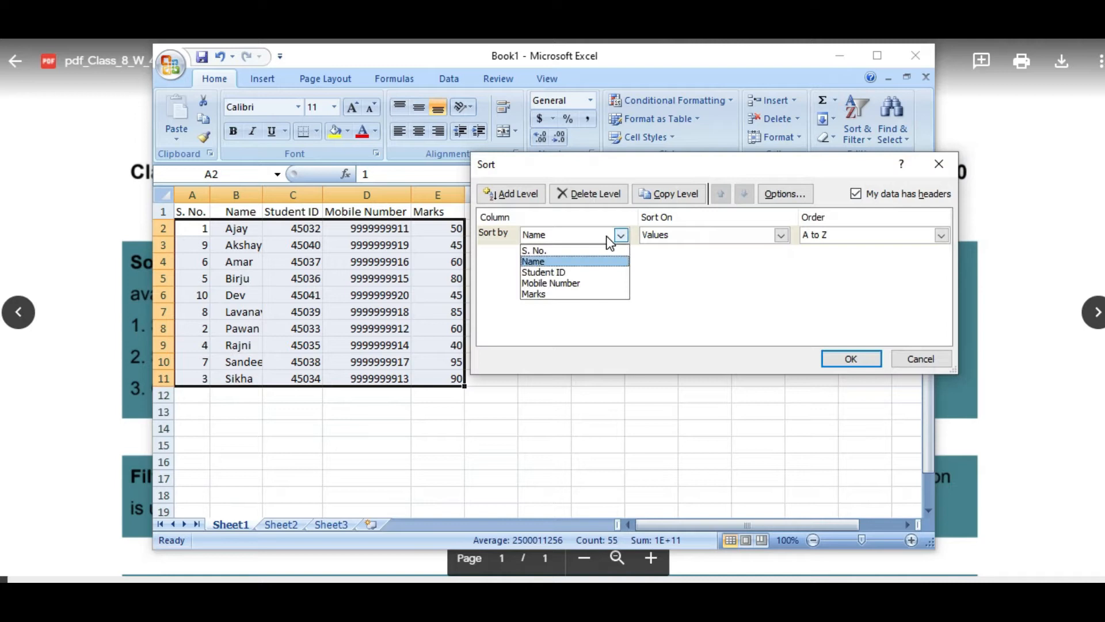
click(551, 283)
click(847, 359)
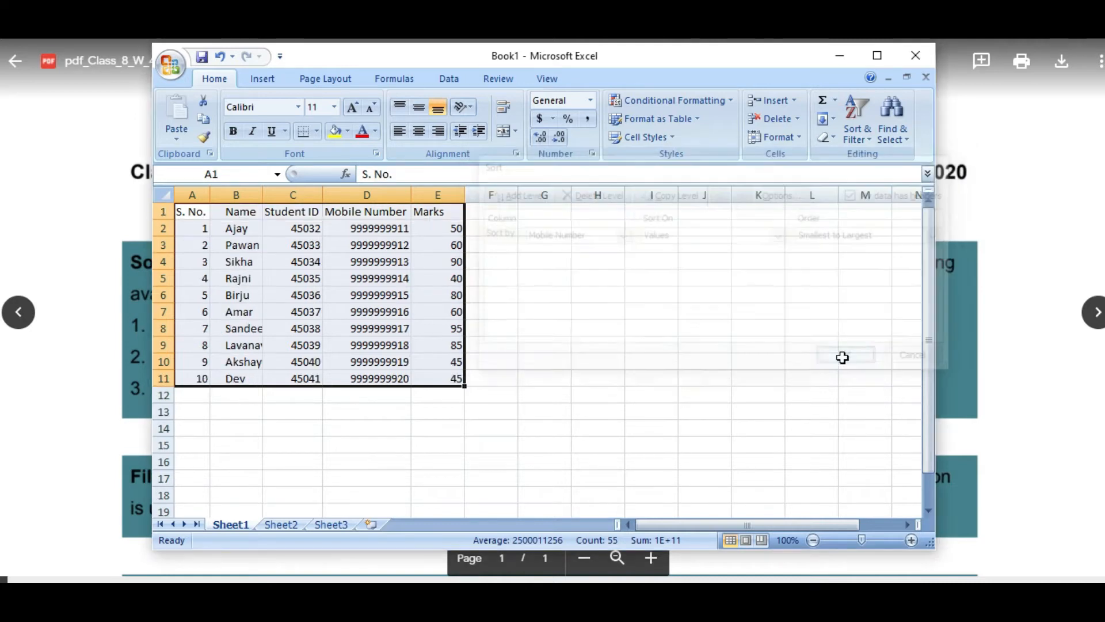
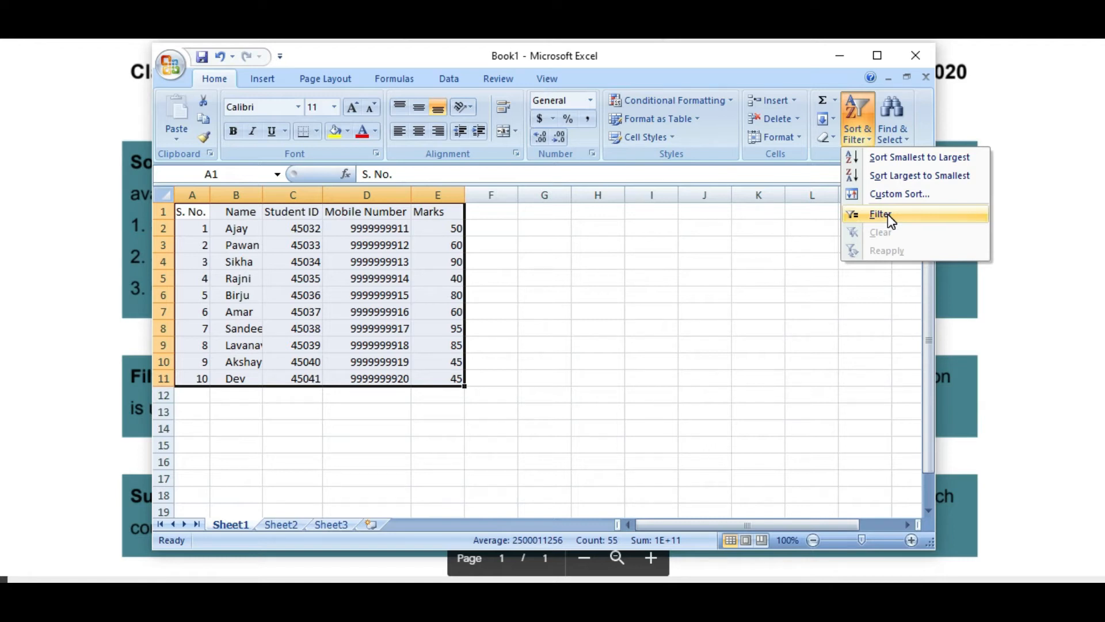
Turn on filtering for the table's header row and sort the Name column from A to Z through its filter options.
click(887, 214)
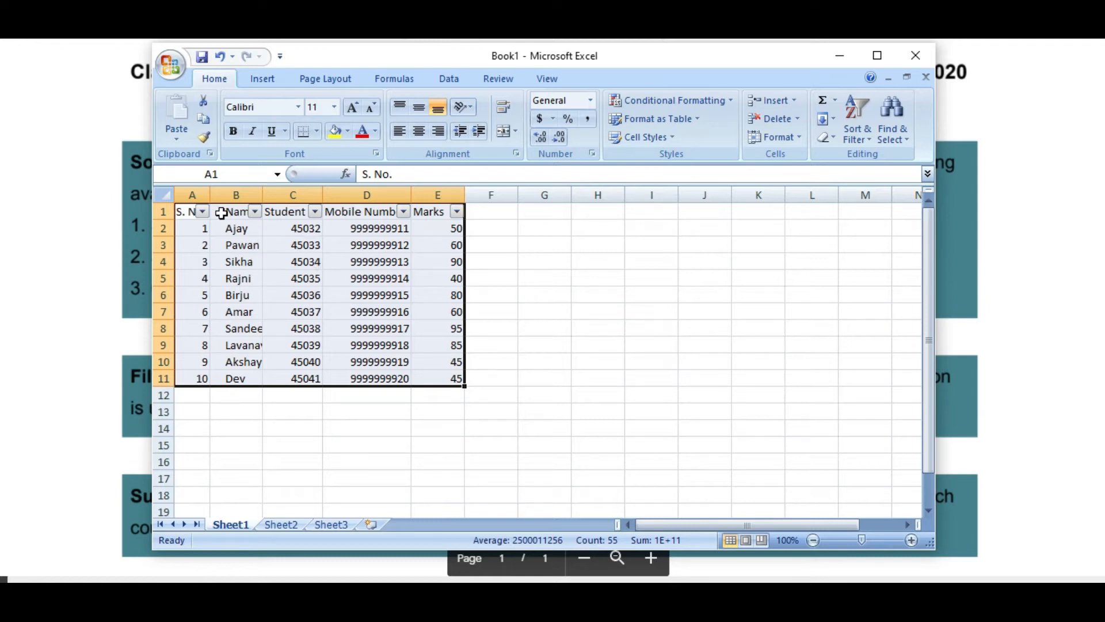
click(255, 212)
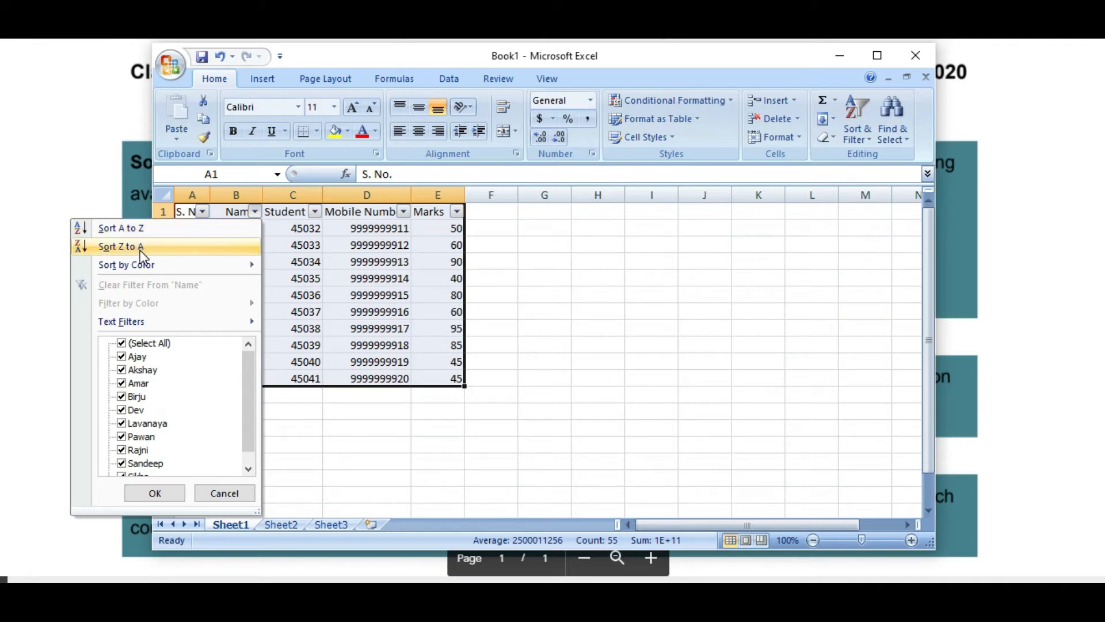
mouse_move(141, 264)
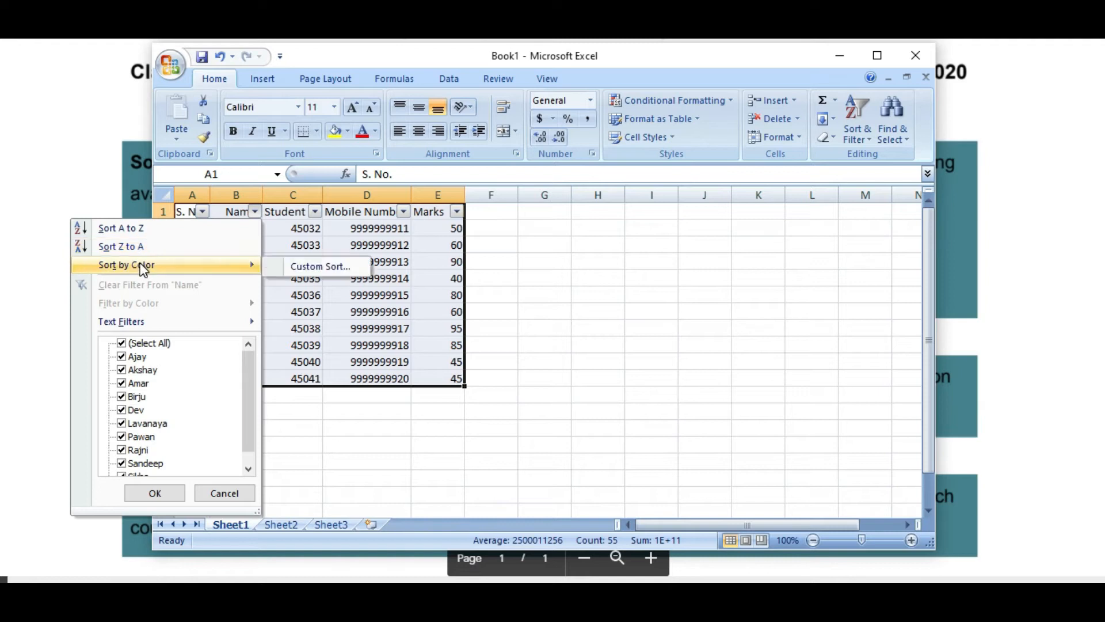
mouse_move(141, 321)
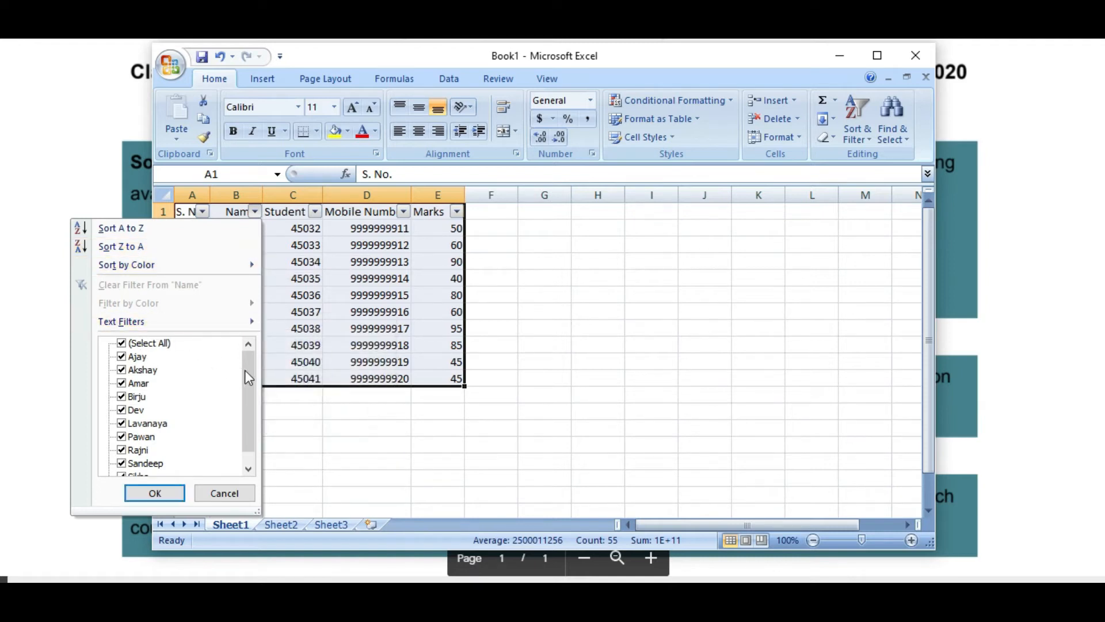
mouse_move(250, 372)
mouse_down()
mouse_move(244, 413)
mouse_move(240, 369)
mouse_up()
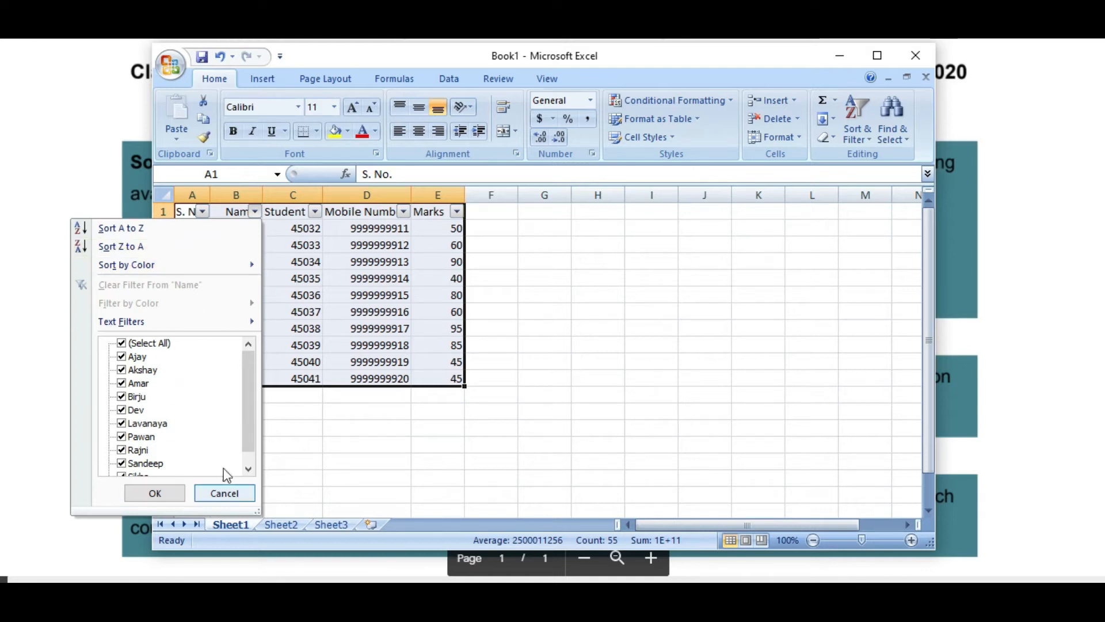
click(138, 230)
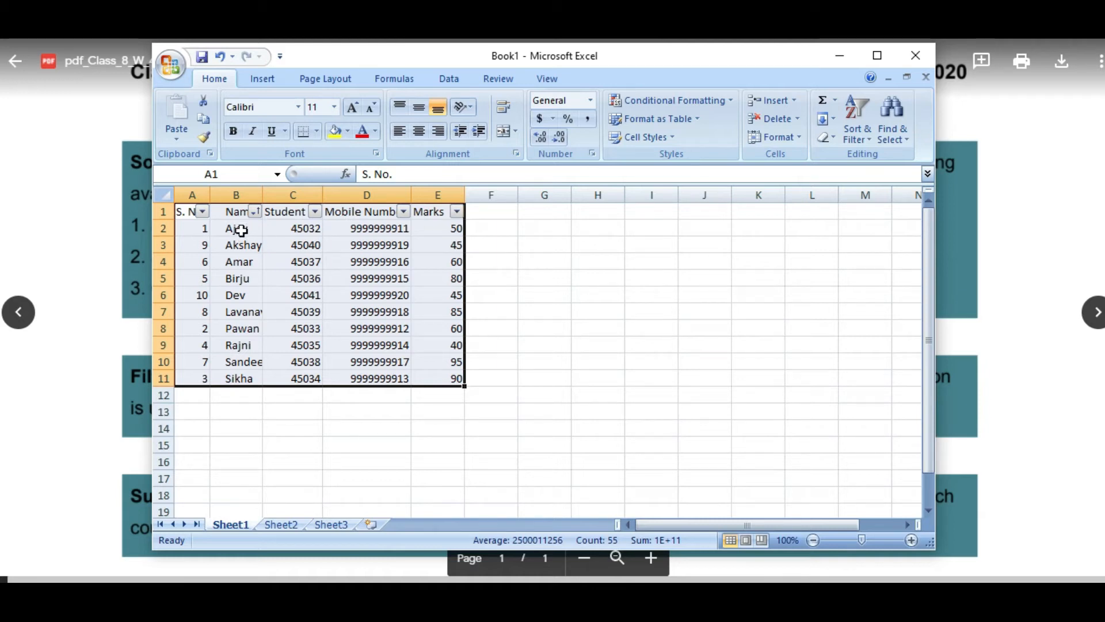
Sort the Name column from Z to A and filter out the name of the student with S. No. 1.
click(254, 212)
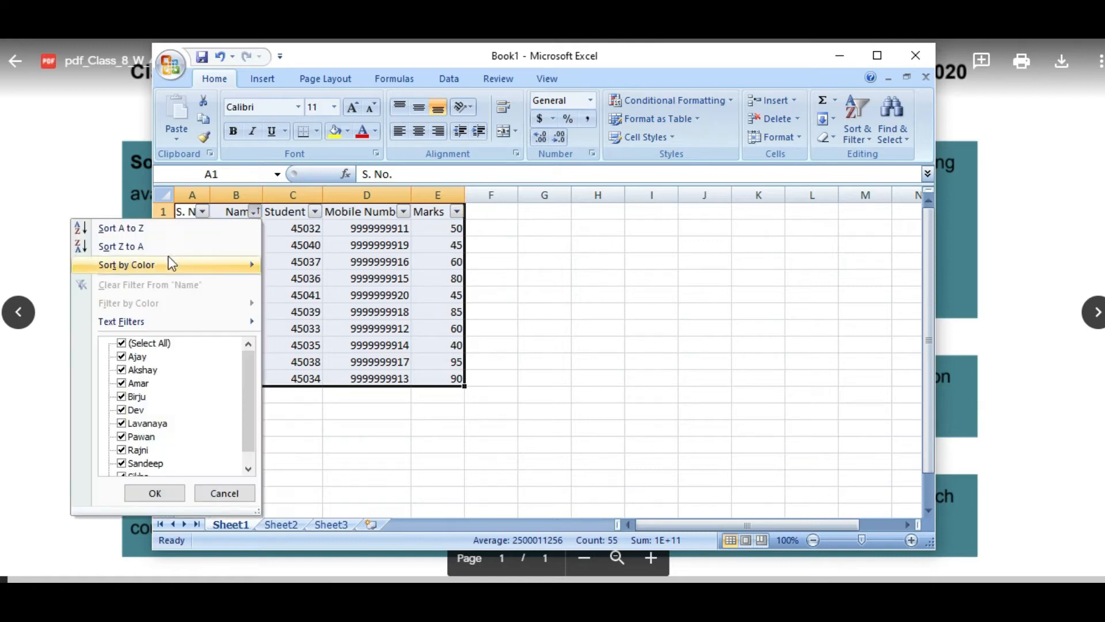
click(151, 247)
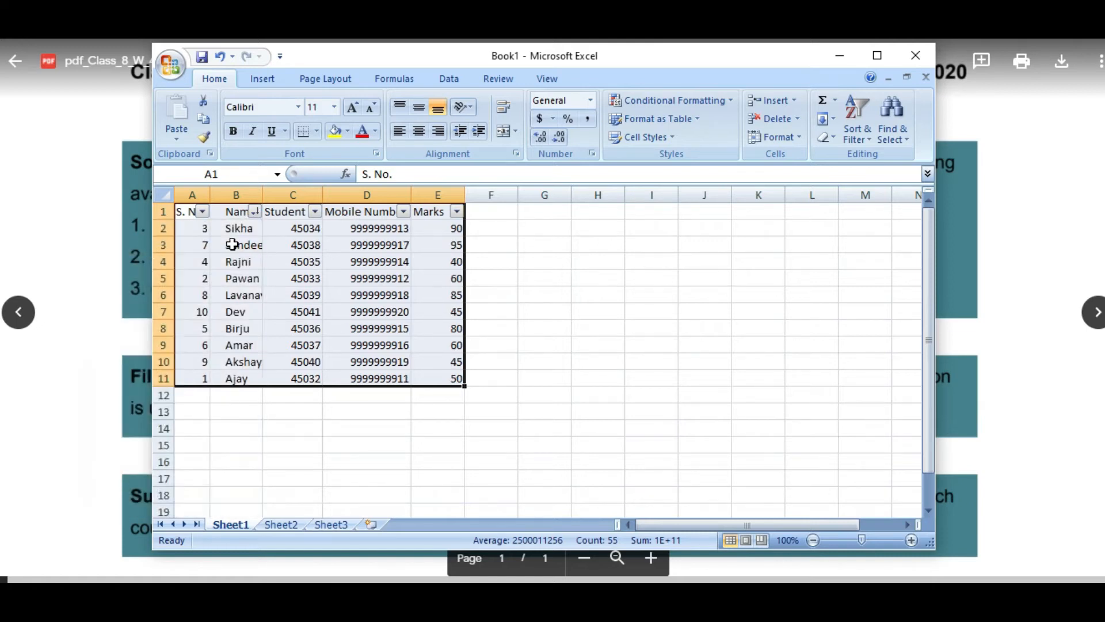
click(254, 212)
mouse_move(141, 323)
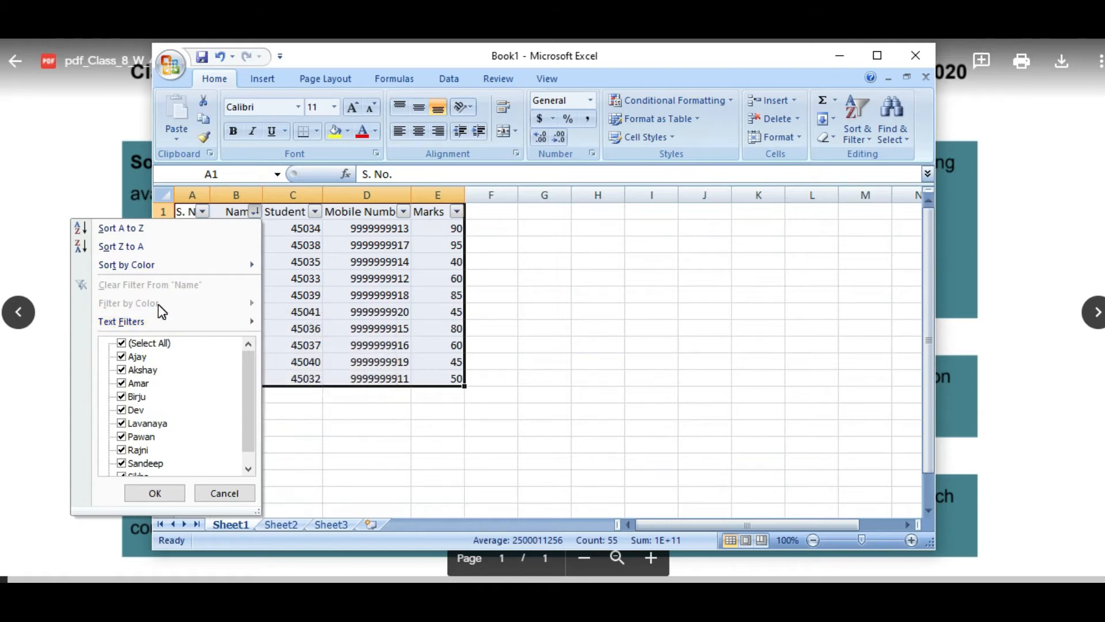
click(122, 357)
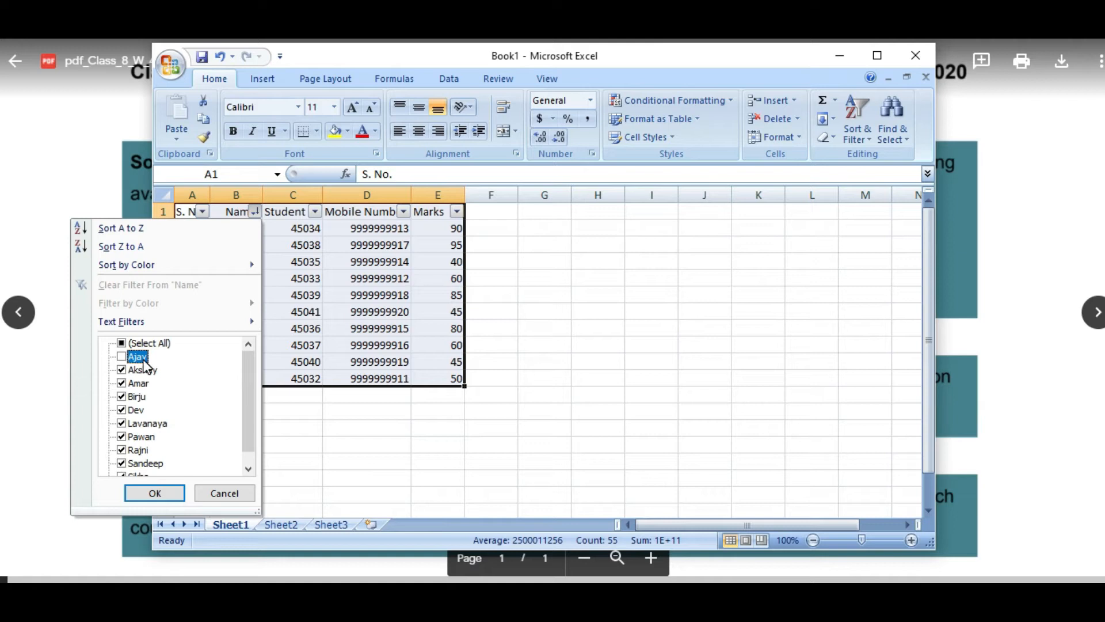
click(167, 494)
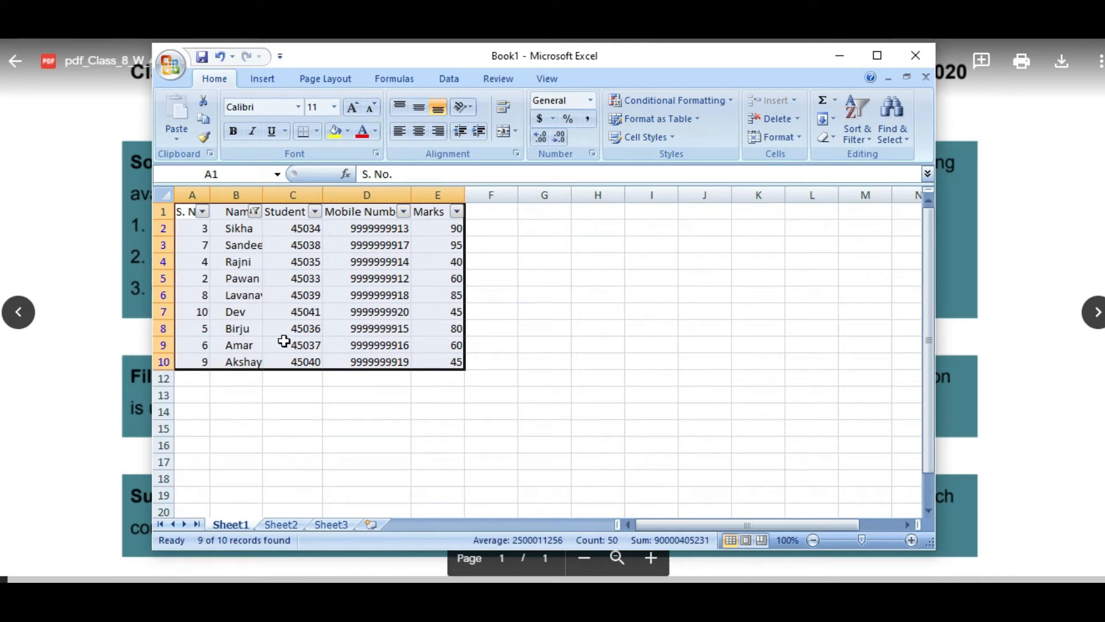
Include the filtered-out student again in the Name filter and sort the S. No. column from smallest to largest.
click(254, 211)
click(122, 357)
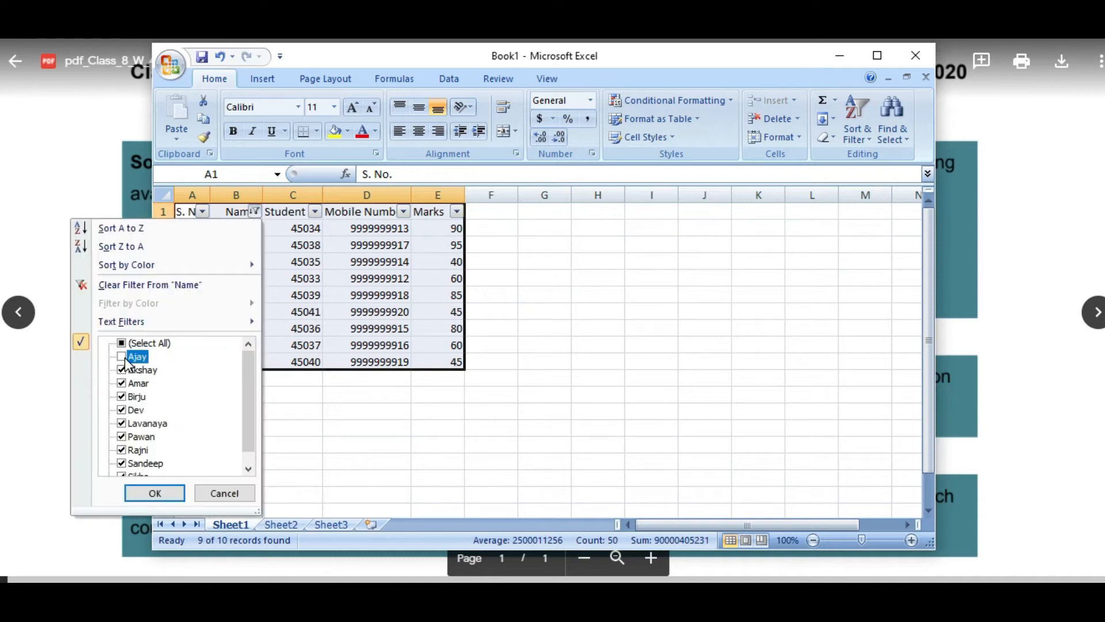
click(153, 493)
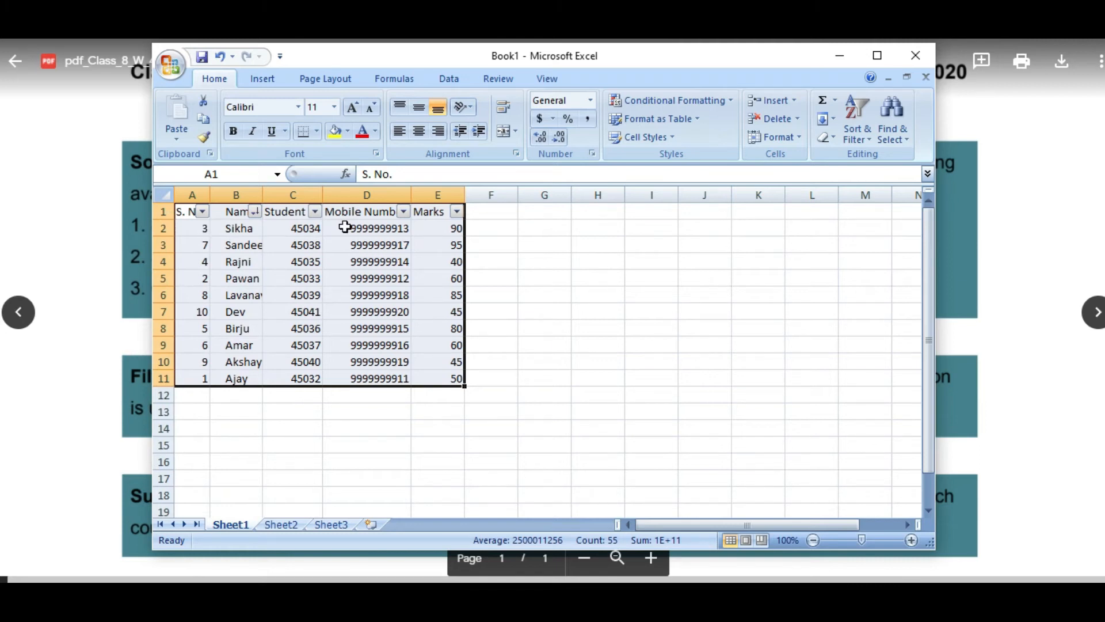
click(203, 212)
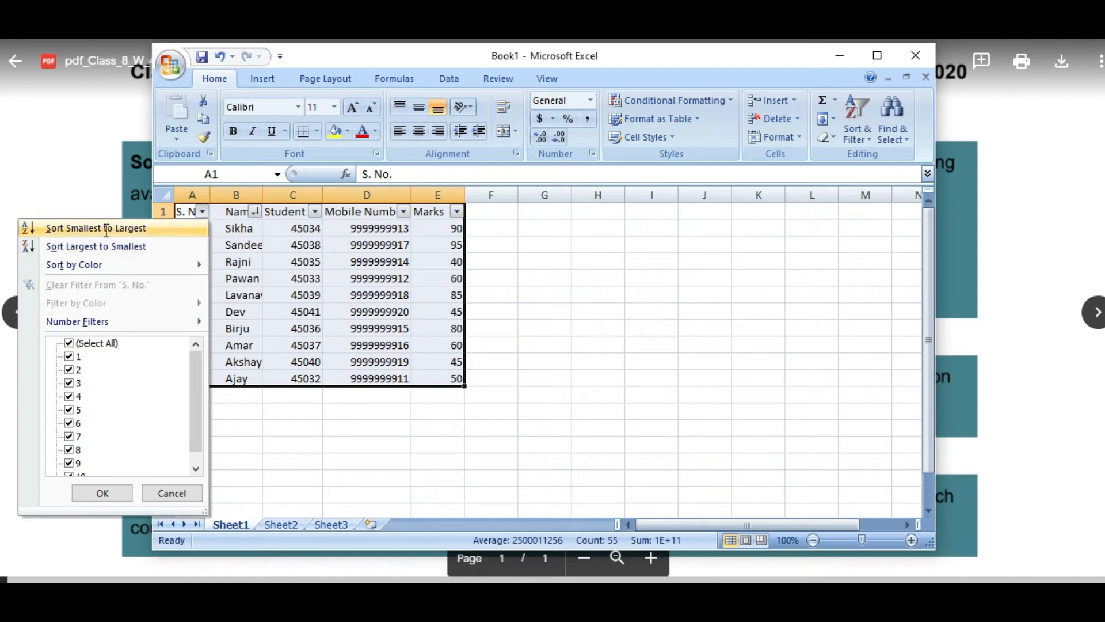
click(109, 229)
click(199, 224)
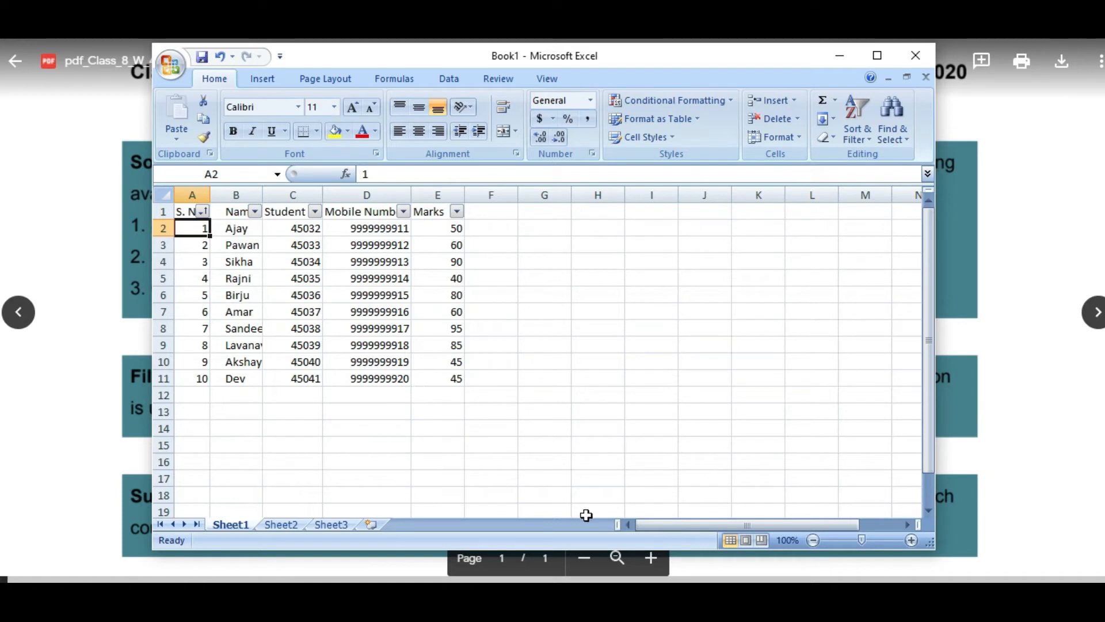
Switch to the worksheet PDF and read the Subtotal definition in its English and Hindi versions.
click(461, 602)
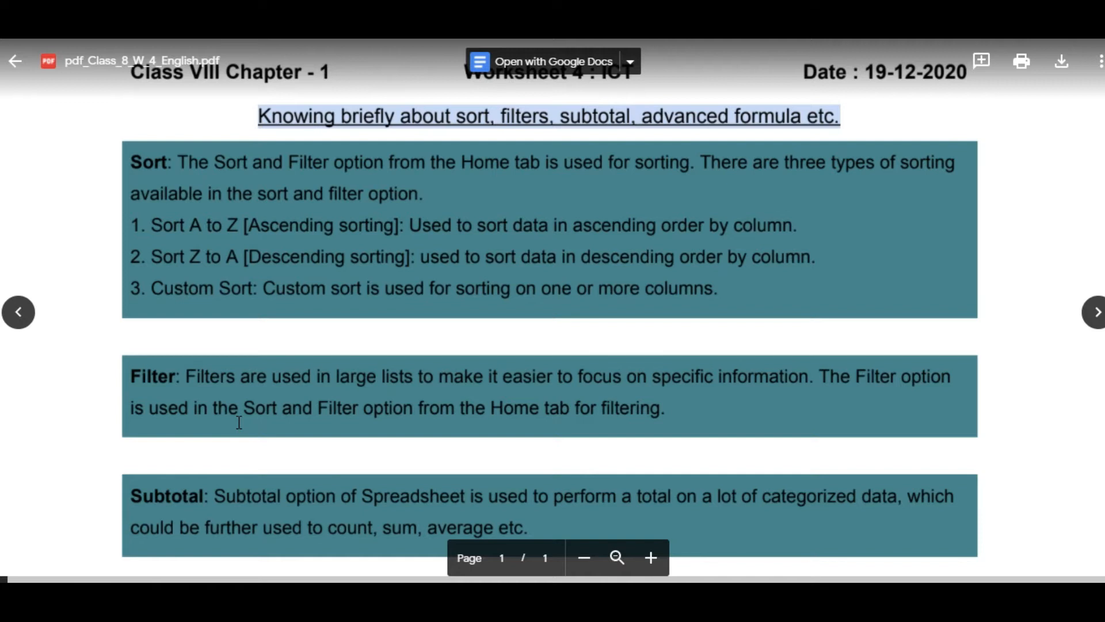
scroll(239, 422, down, 3)
scroll(239, 422, down, 2)
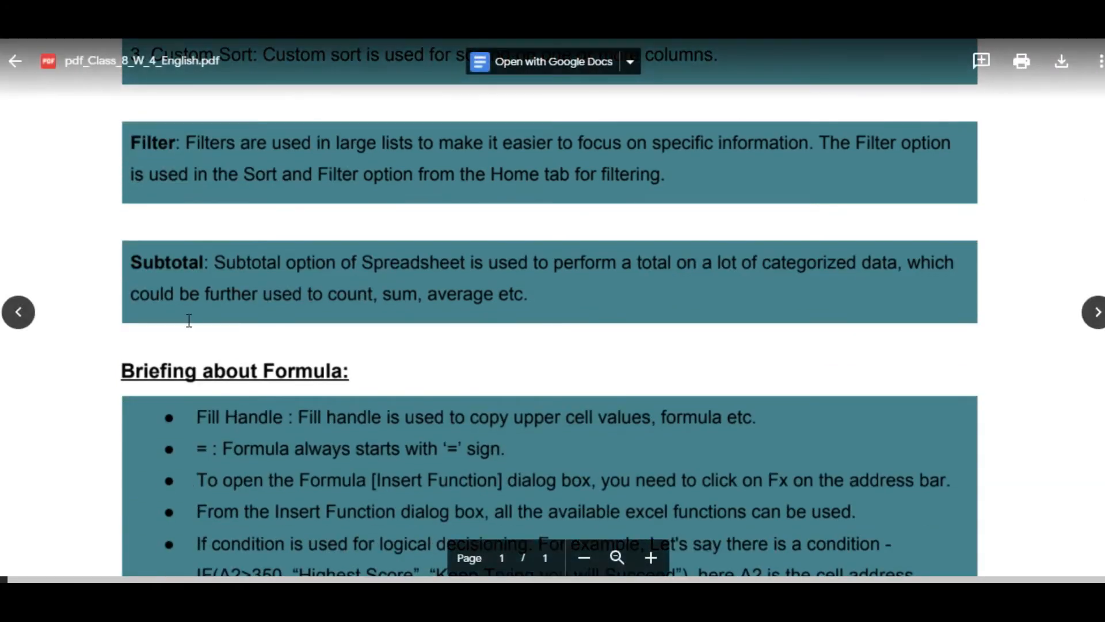
drag(216, 257, 282, 264)
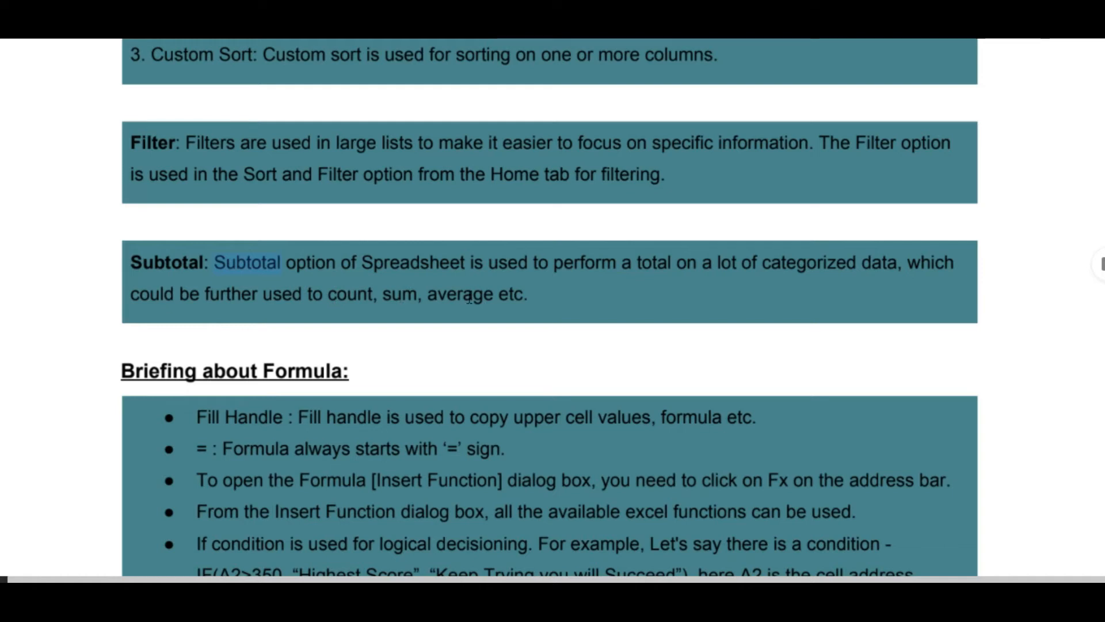
click(469, 297)
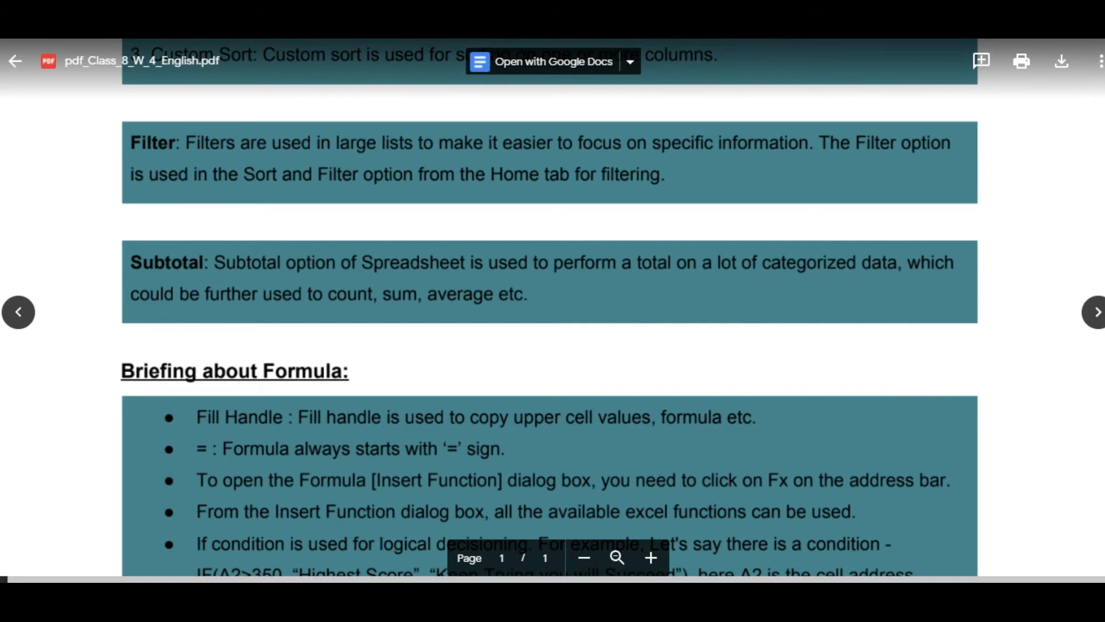
key(Right)
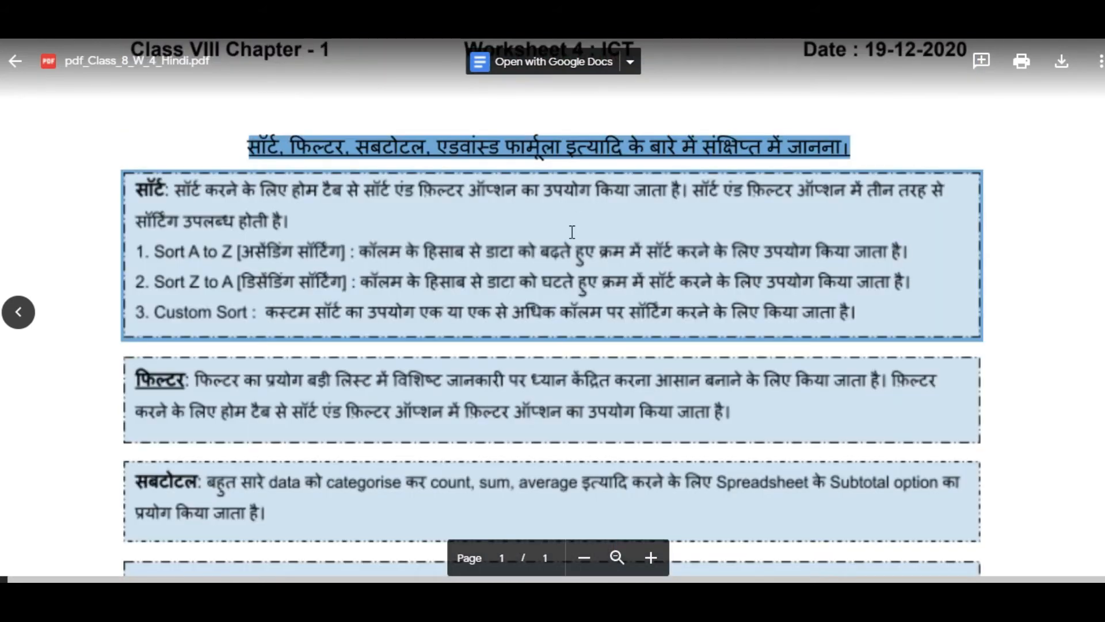
scroll(572, 232, down, 3)
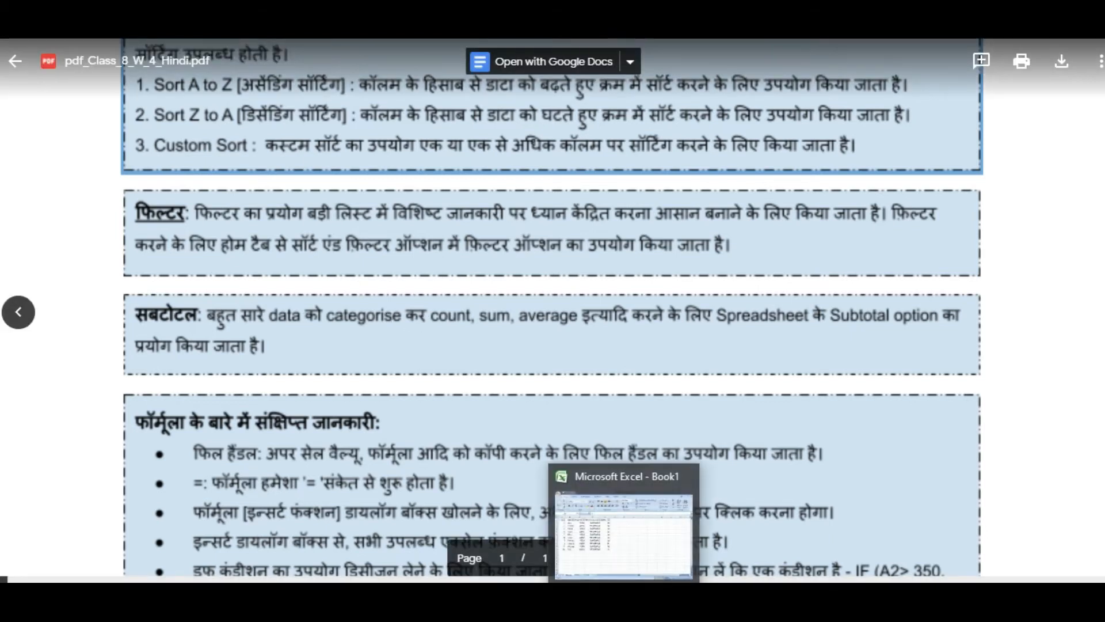
Switch back to Excel and undo the header filters together with the sorts applied through them.
click(624, 594)
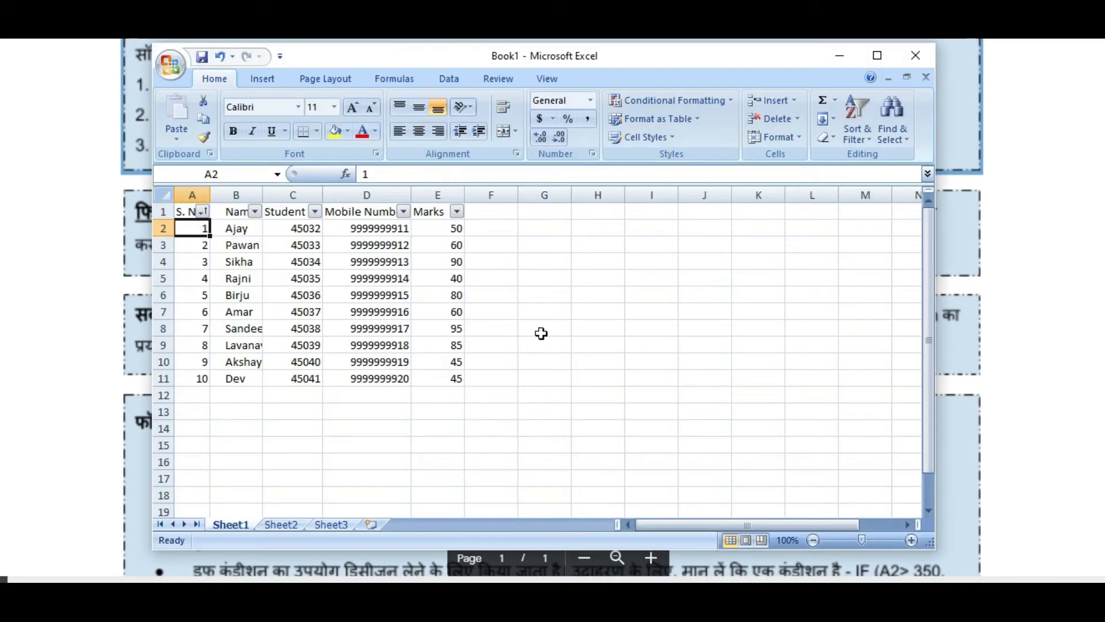
click(480, 291)
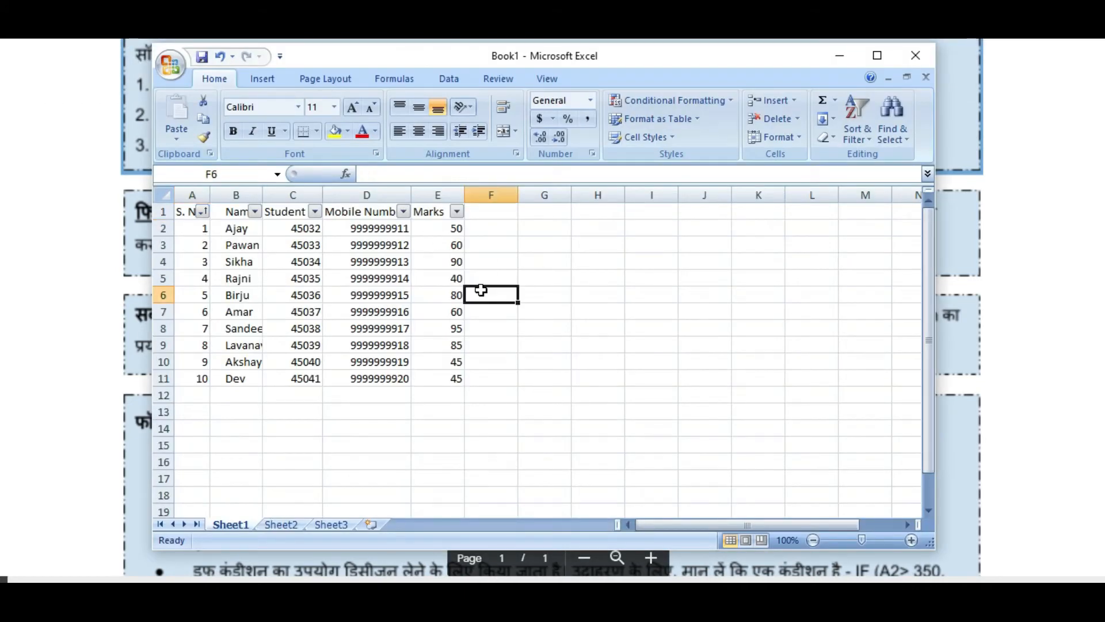
key(ctrl+z)
key(ctrl+z)
key(ctrl+z)
key(ctrl+z)
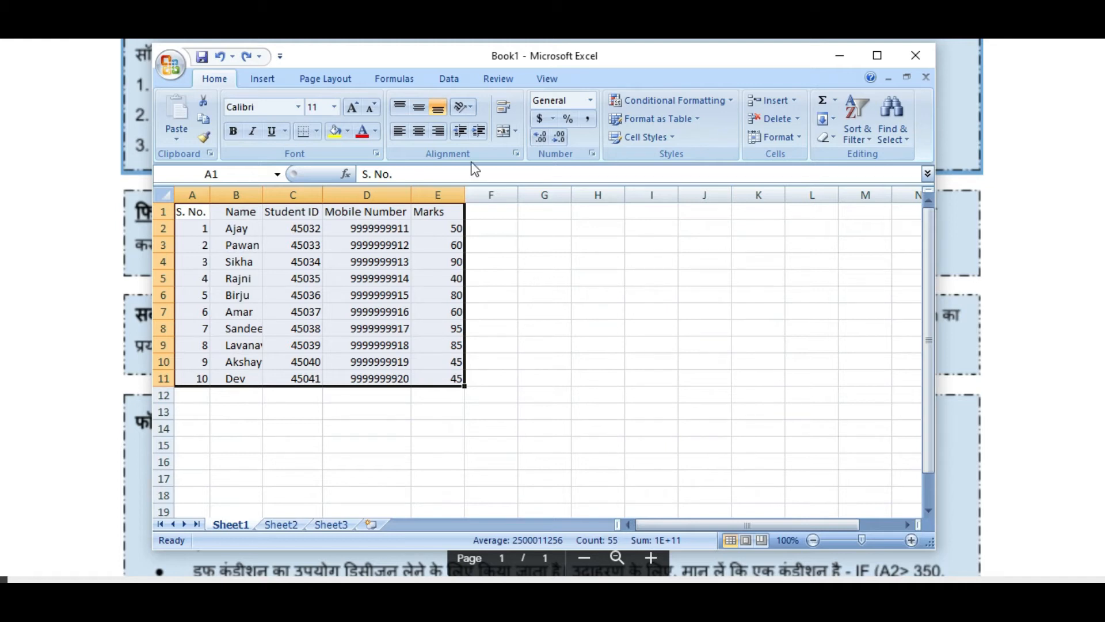
Start a Subtotal for the student marks table, look through the available functions and choose Sum.
click(447, 78)
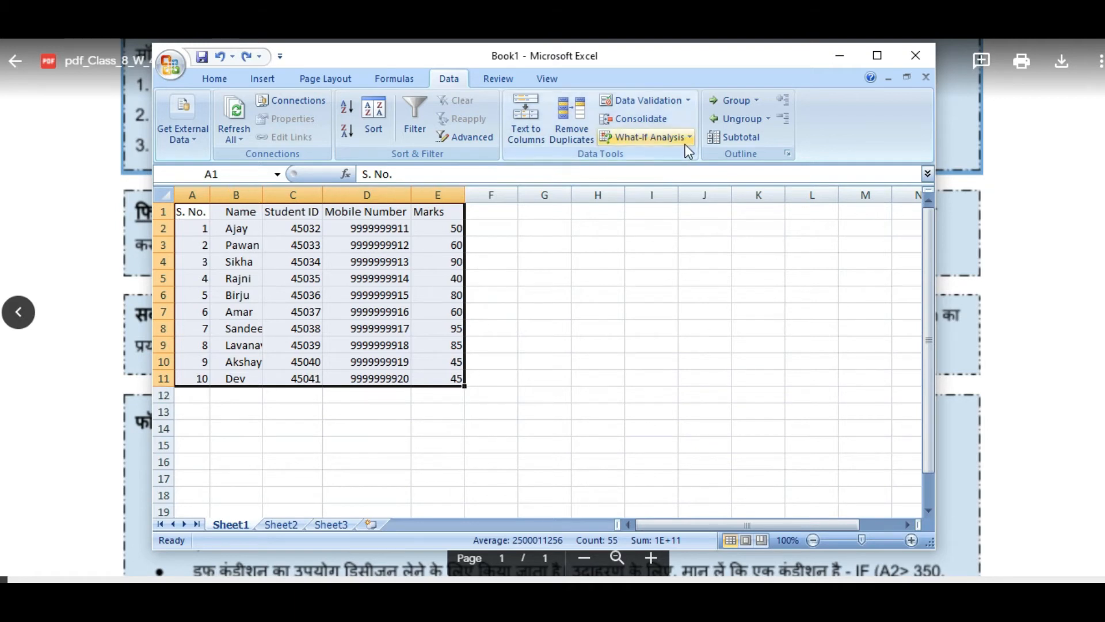
click(744, 136)
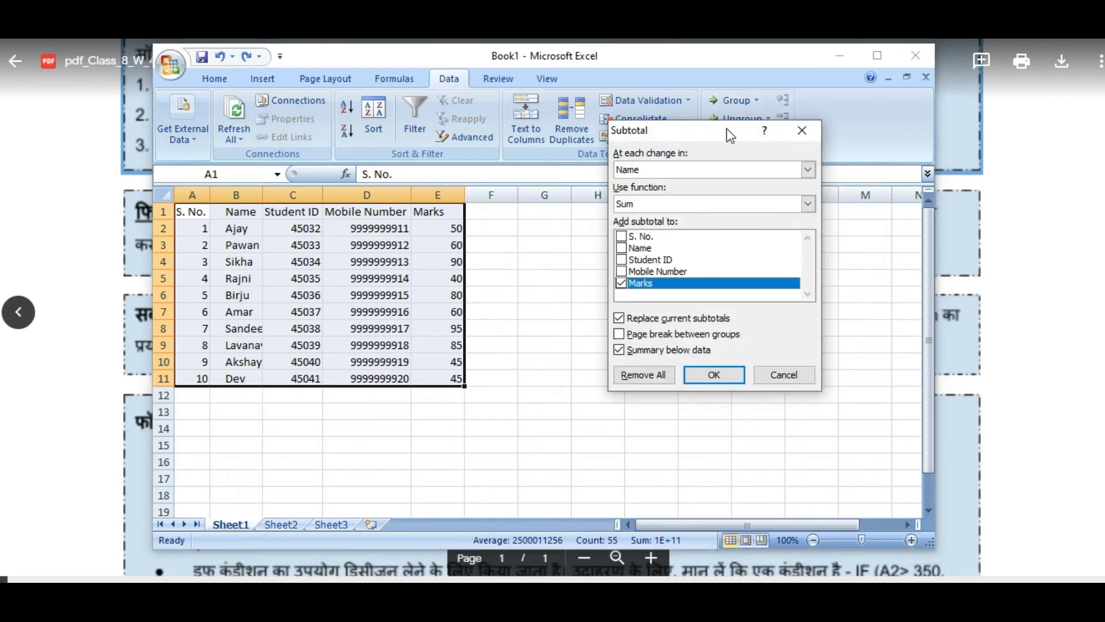
drag(723, 134, 632, 150)
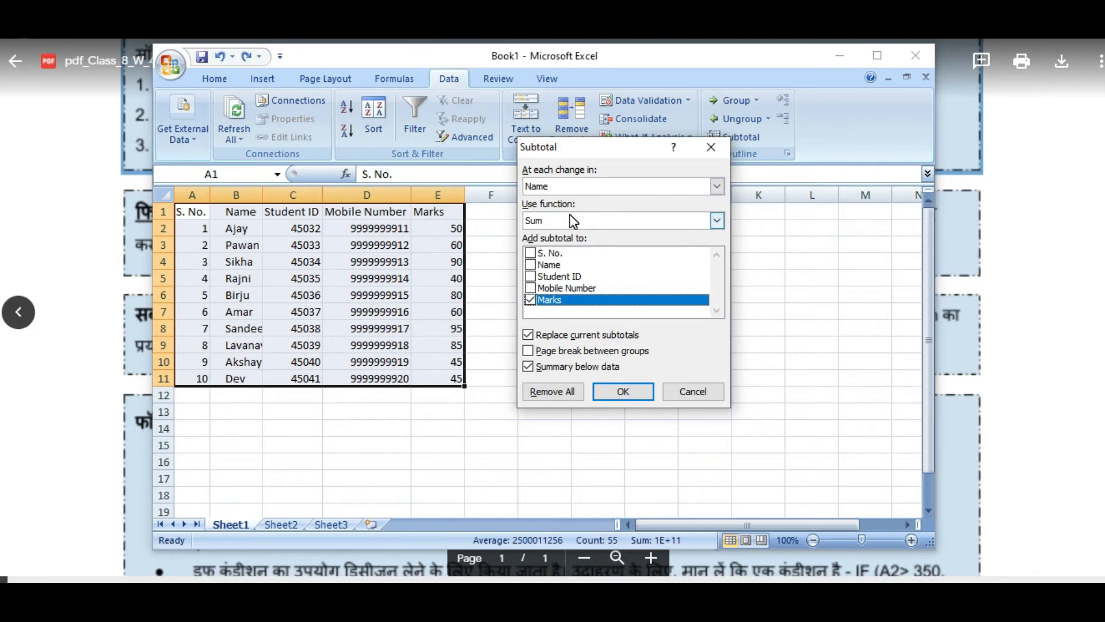
click(635, 225)
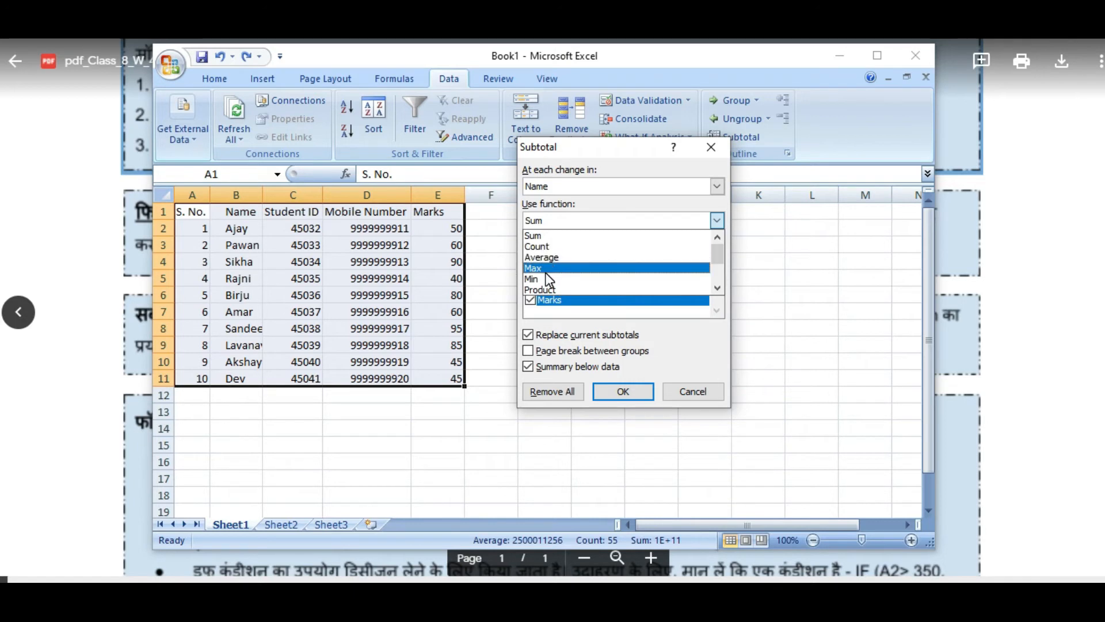
double_click(717, 288)
click(718, 289)
click(719, 288)
click(717, 289)
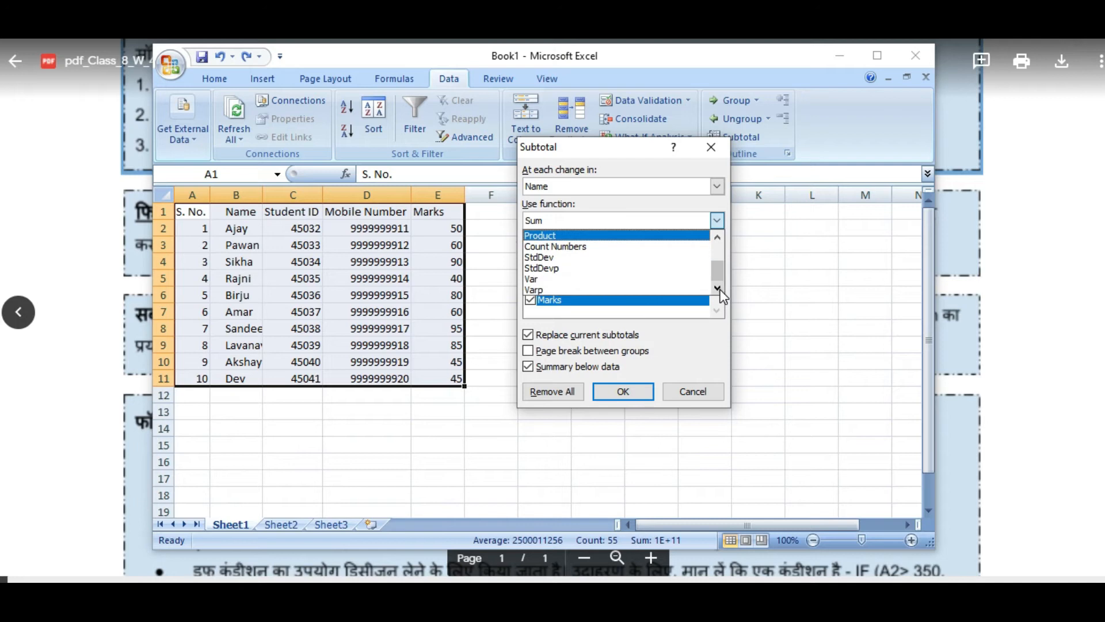
drag(717, 271, 717, 243)
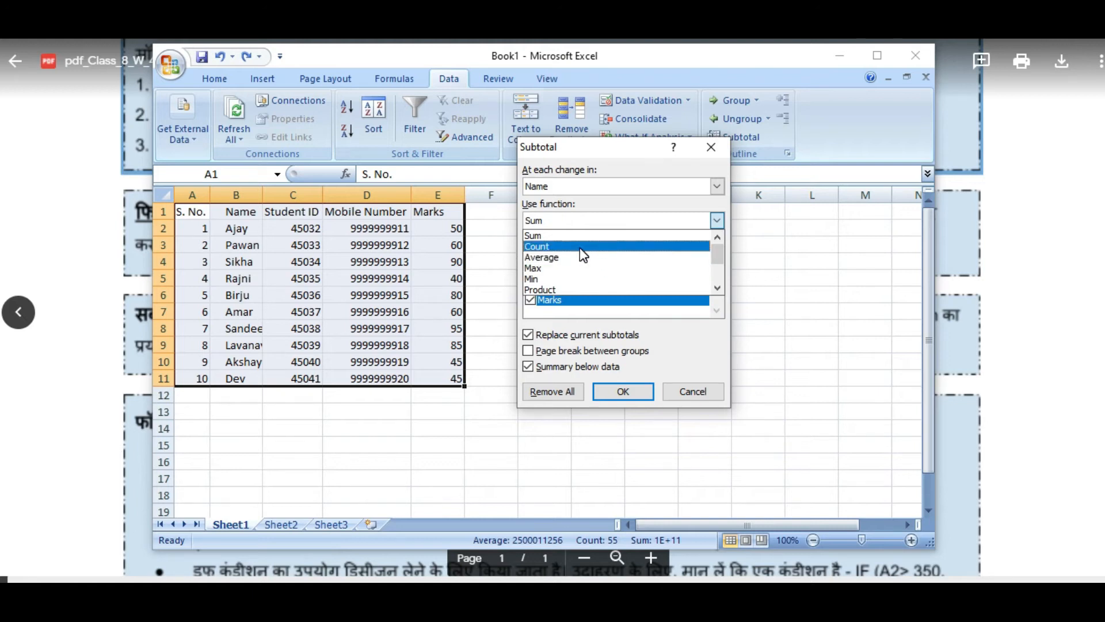
click(551, 236)
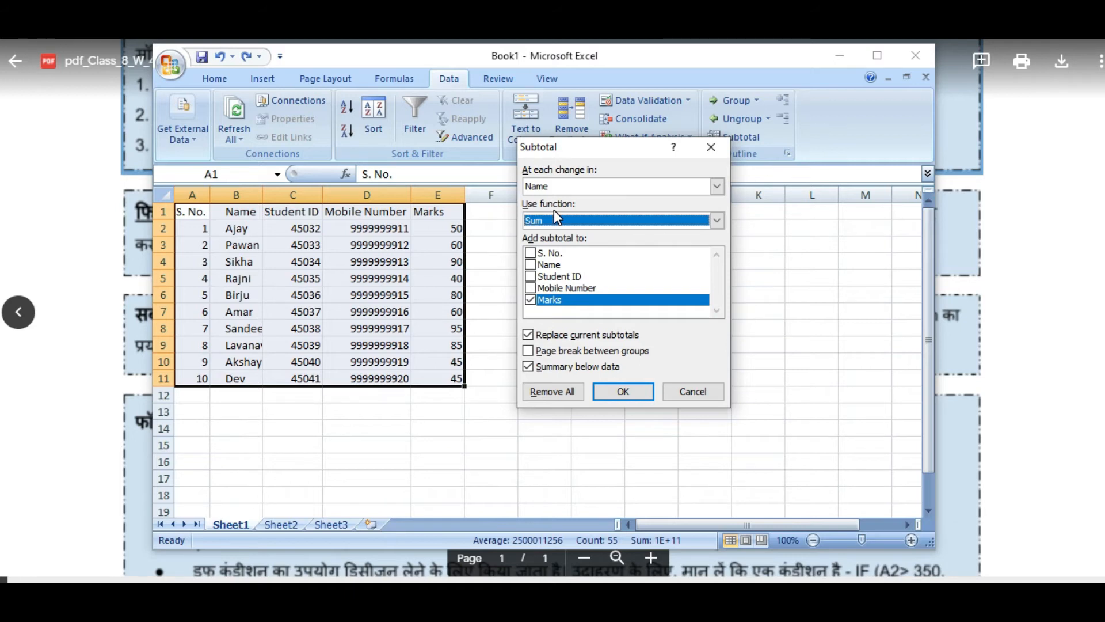
Apply the Sum subtotal to Marks at each change in Name.
click(589, 186)
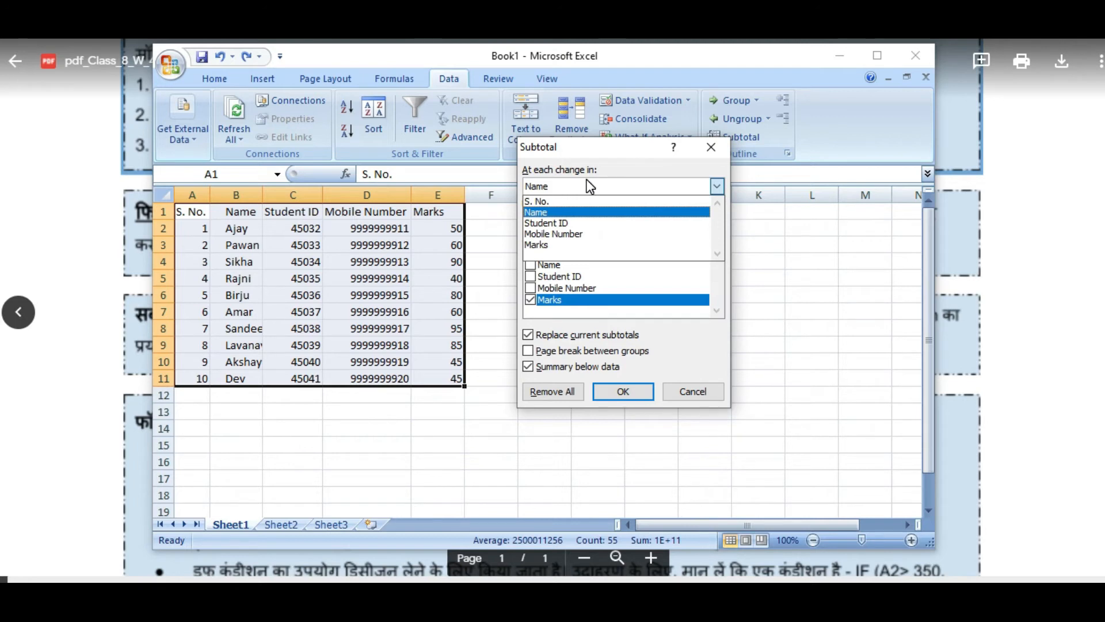
click(538, 213)
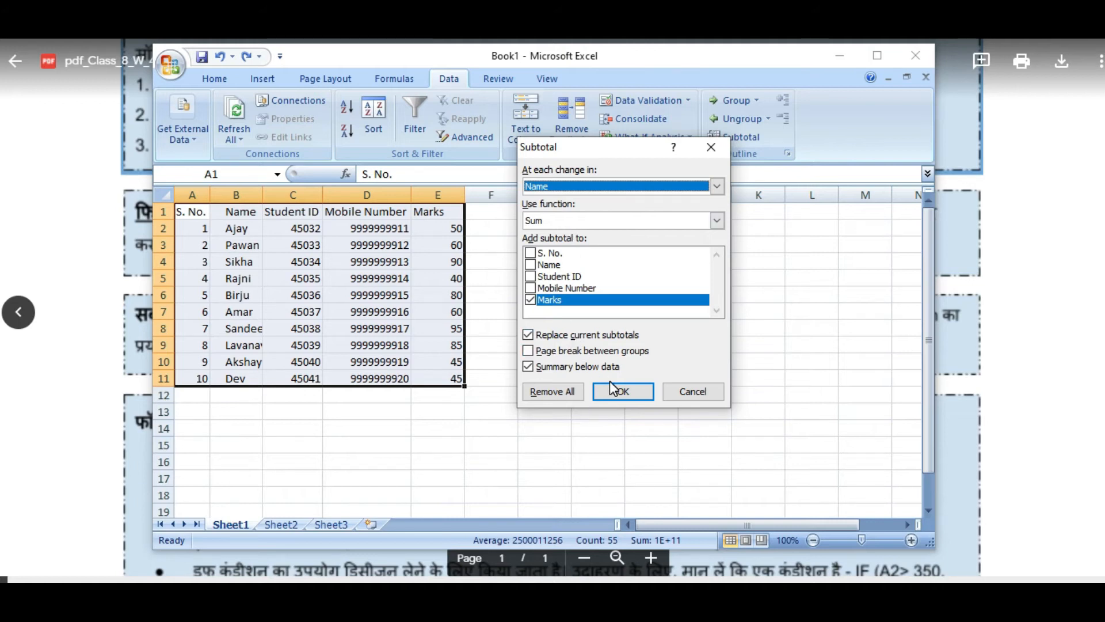
click(621, 392)
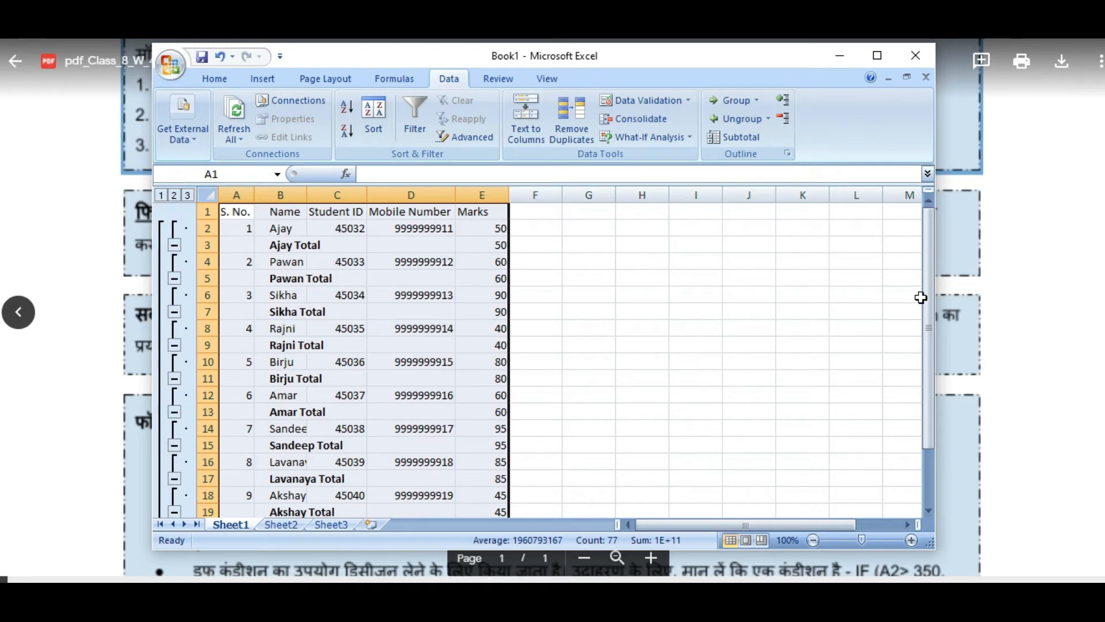
Review the mark subtotals down to the Grand Total row, and undo the subtotals.
drag(933, 315, 937, 400)
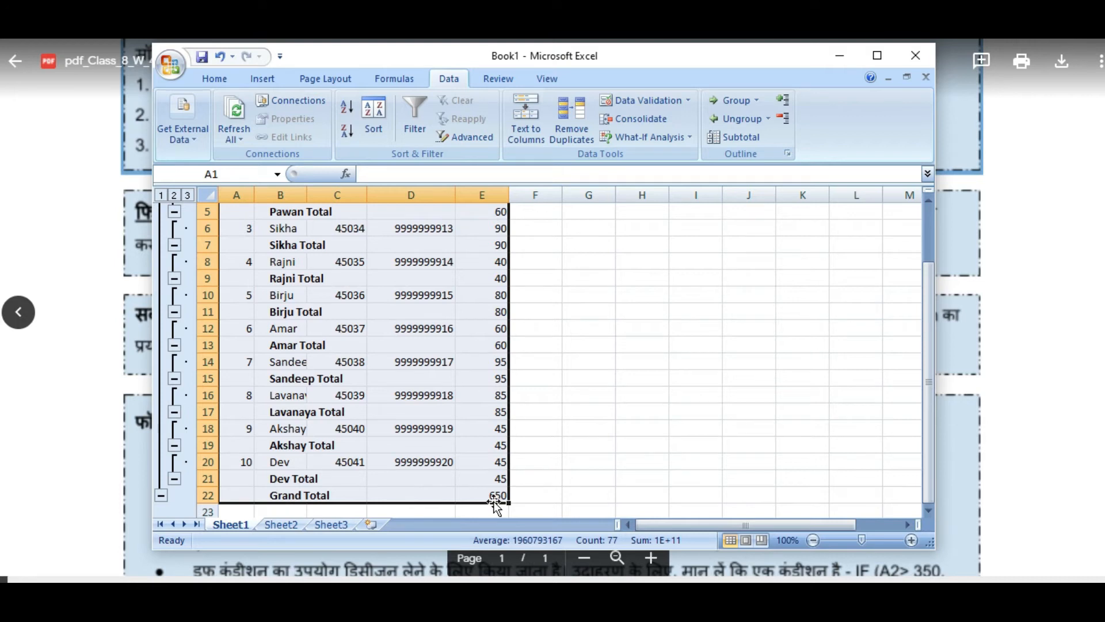
drag(928, 409, 917, 320)
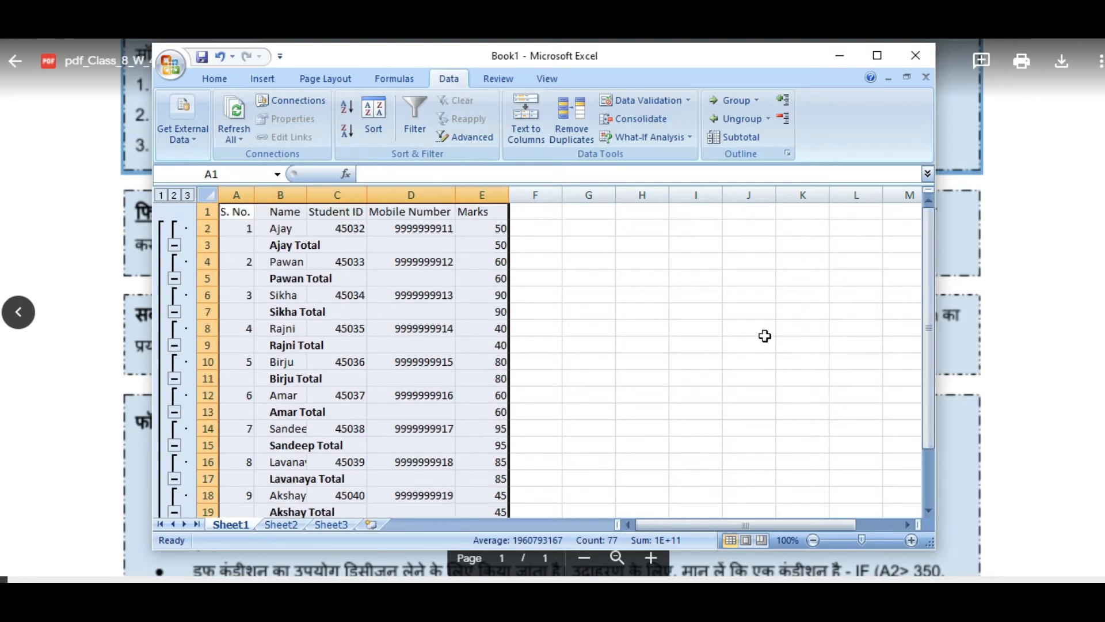
key(ctrl+z)
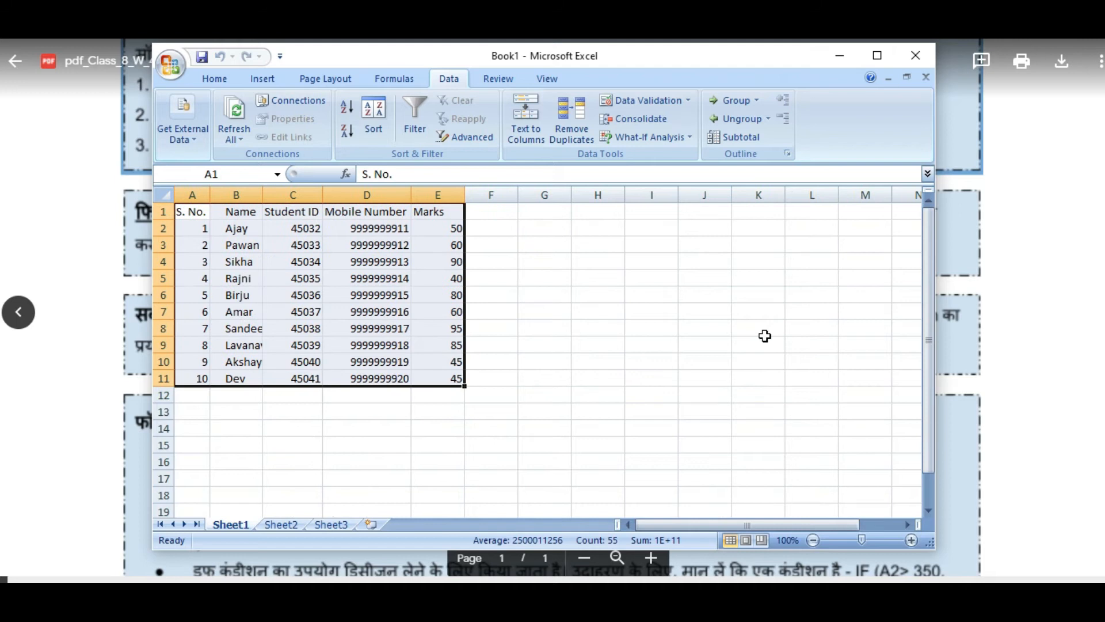
Add a Count subtotal at each change in Name, applied to the Name column instead of Marks.
click(742, 135)
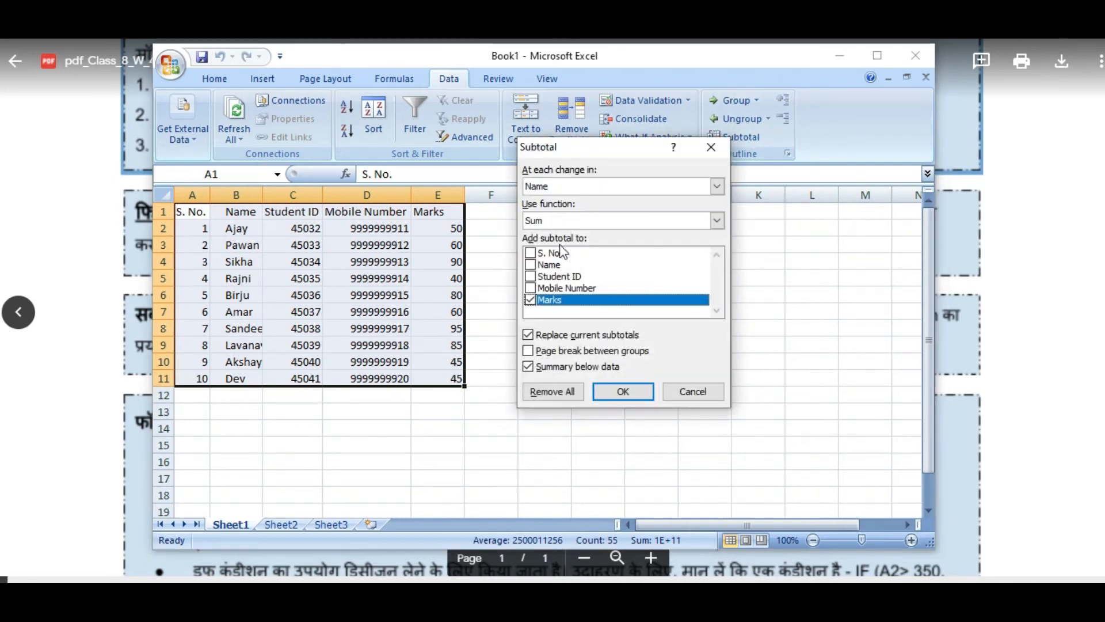
click(589, 218)
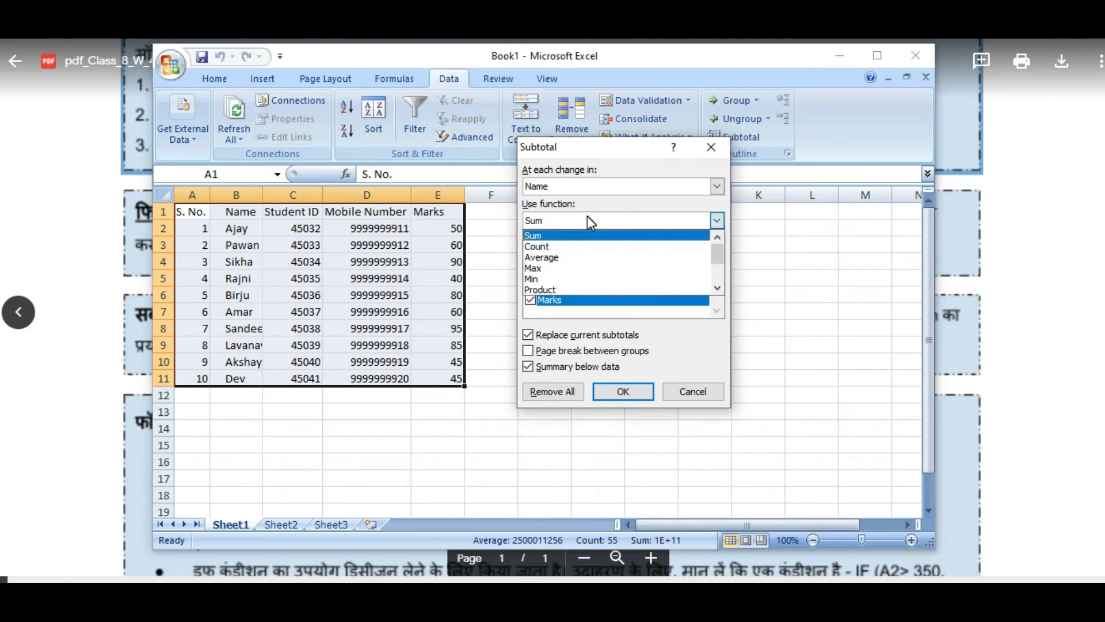
click(553, 255)
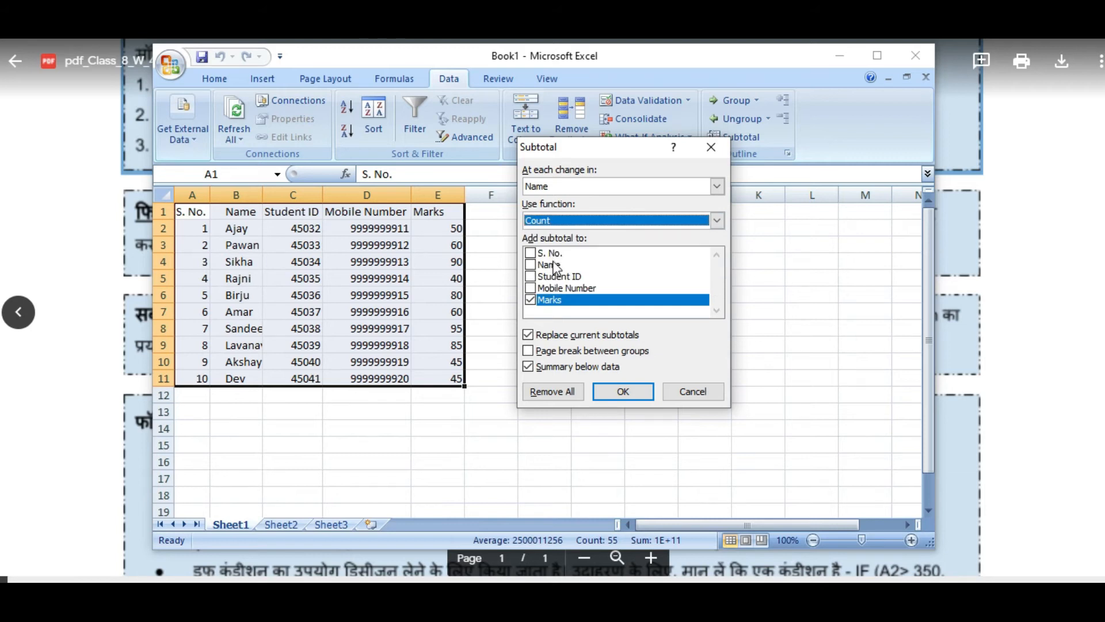
click(530, 300)
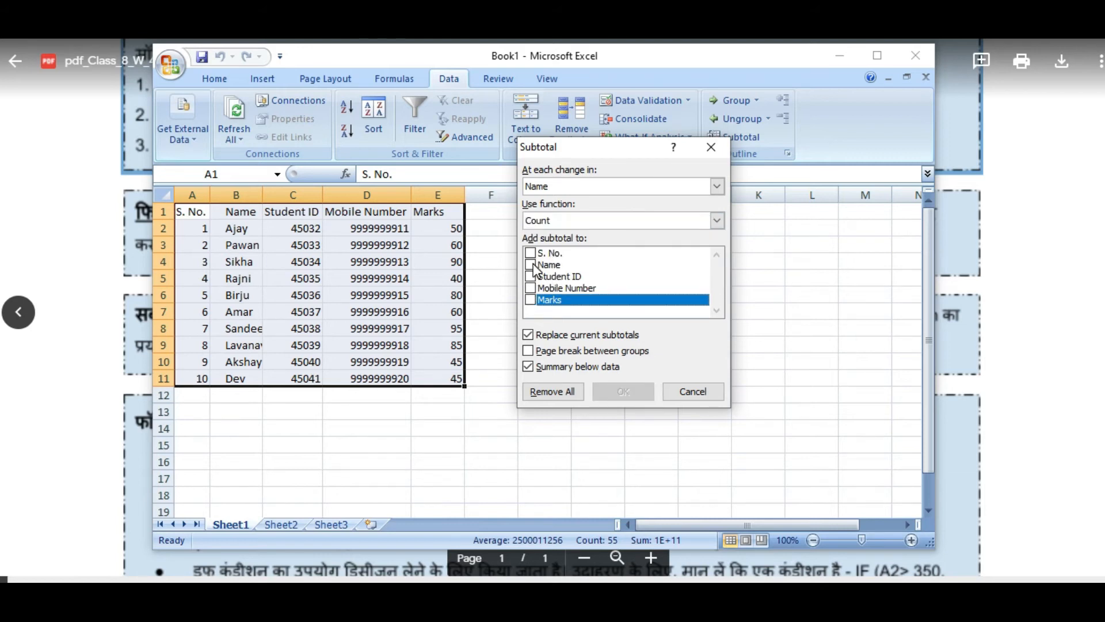
click(531, 265)
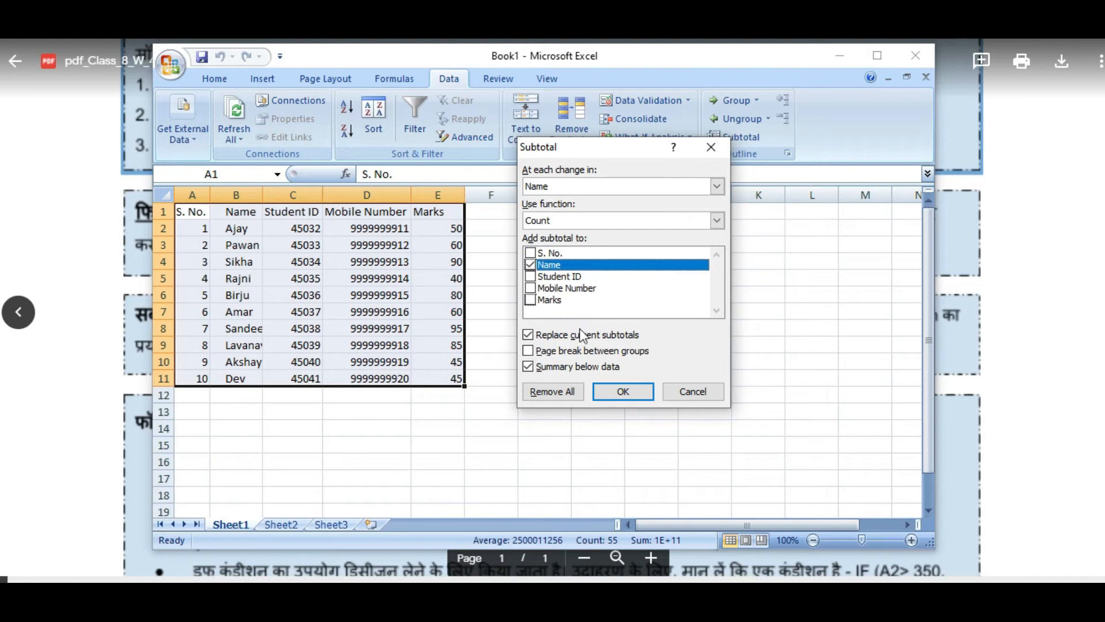
click(620, 394)
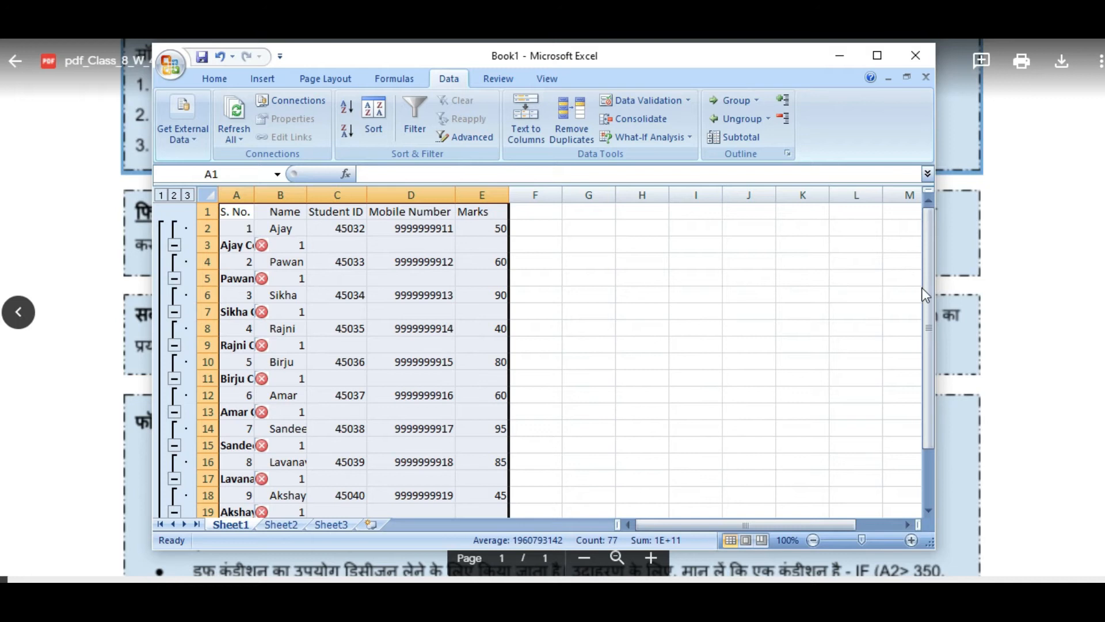
Review the name counts down to the grand count row, and undo the count subtotals.
drag(928, 292, 925, 355)
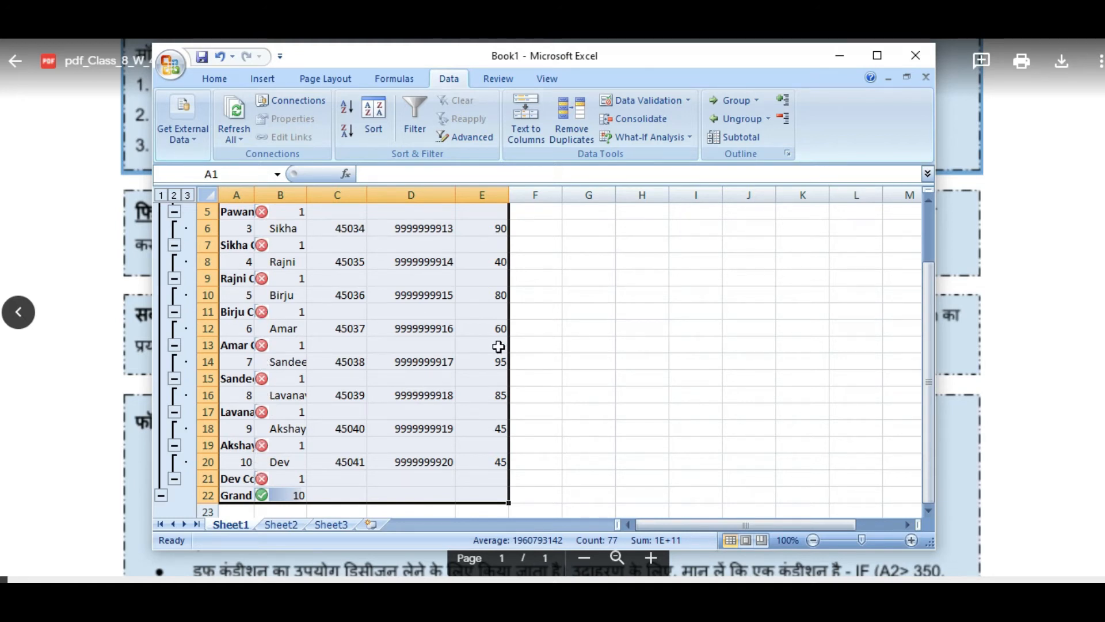
key(ctrl+z)
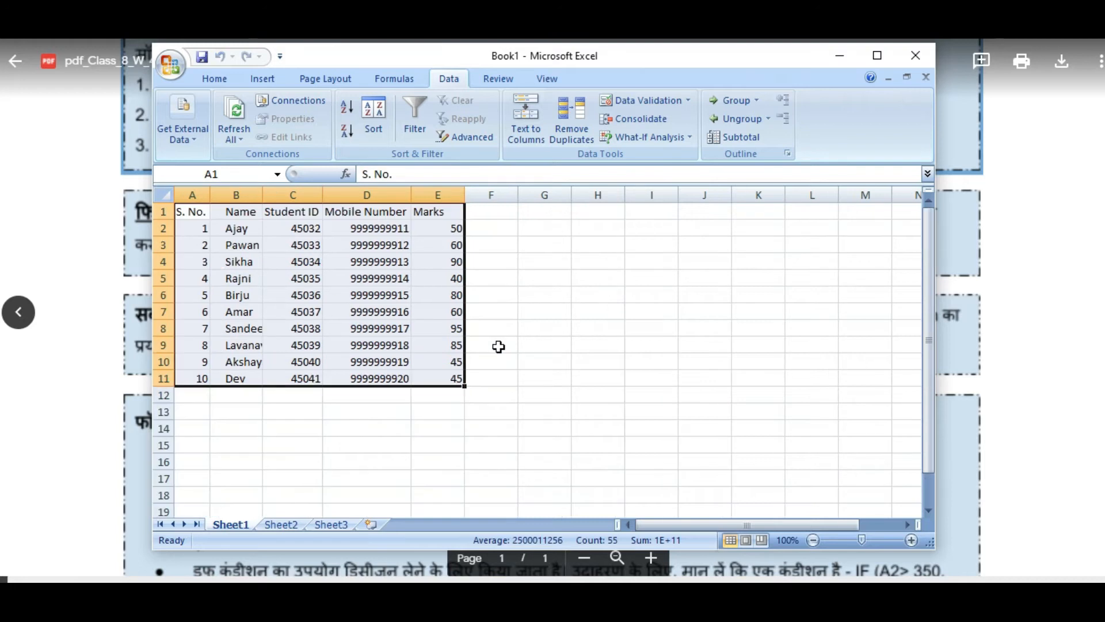
Add Count subtotals to the Name column at each change in S. No.
click(747, 139)
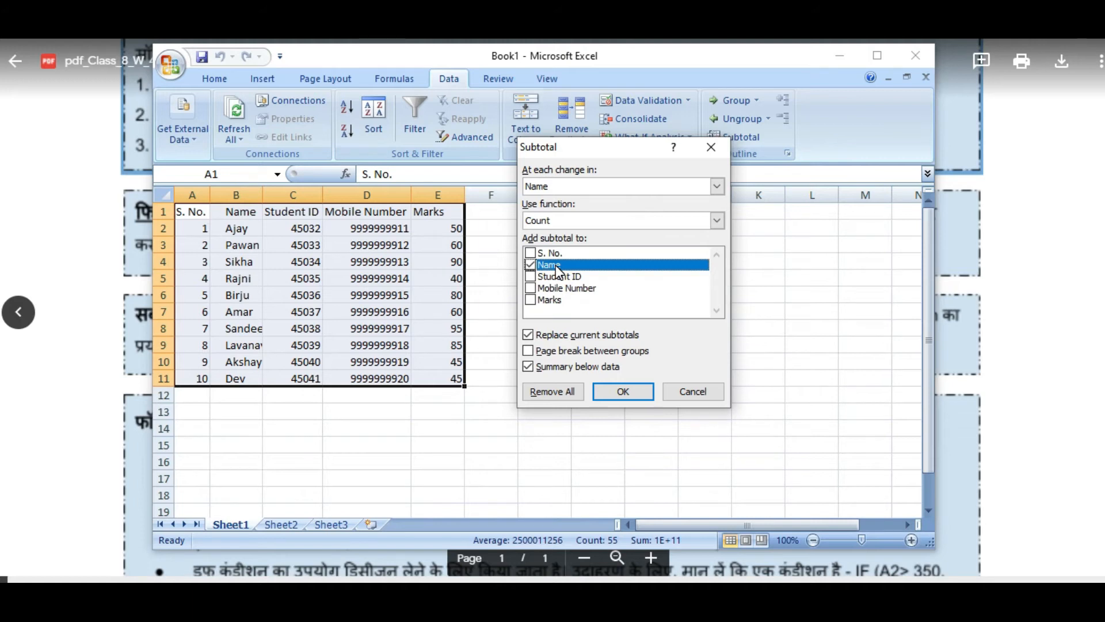
click(580, 191)
click(563, 202)
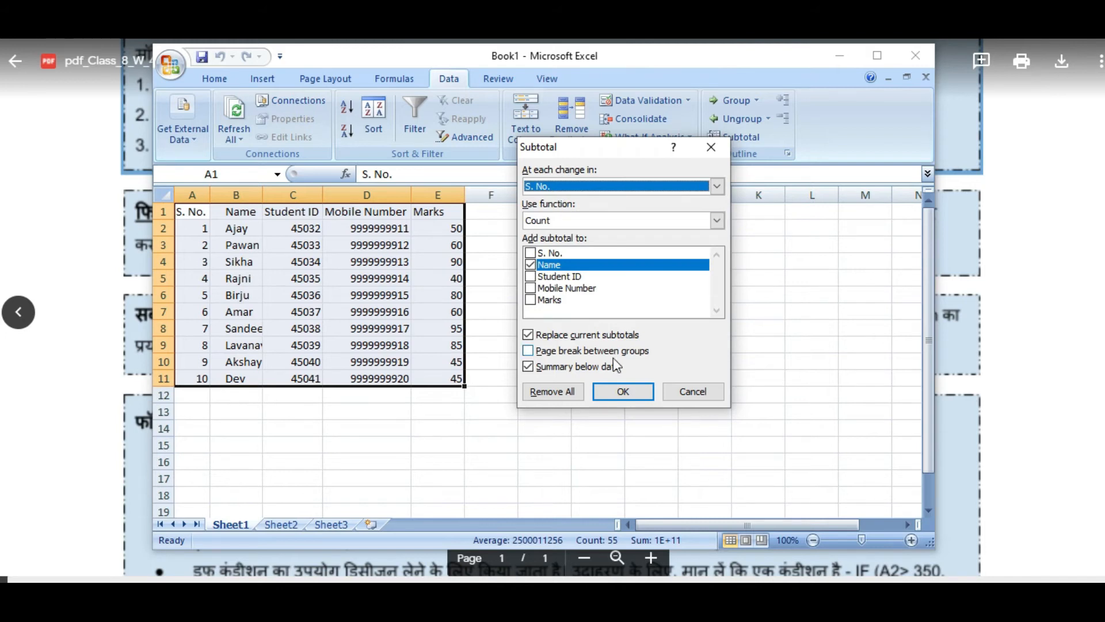
click(624, 392)
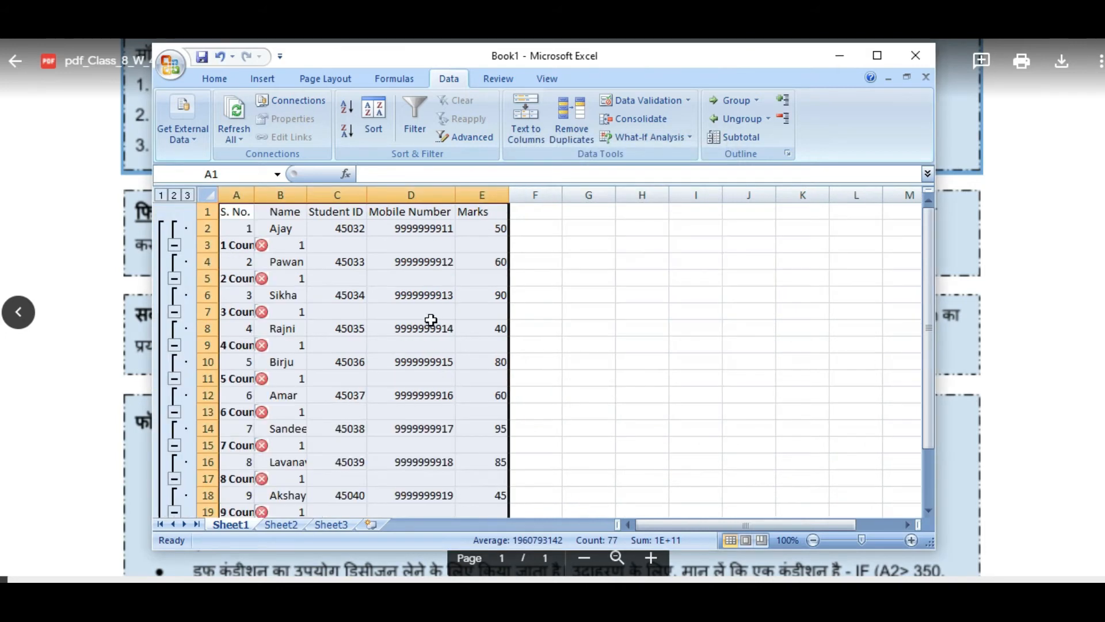
Replace SUBTOTAL with a B5 reference in the B3 count formula, and undo both this edit and the count subtotals.
click(262, 245)
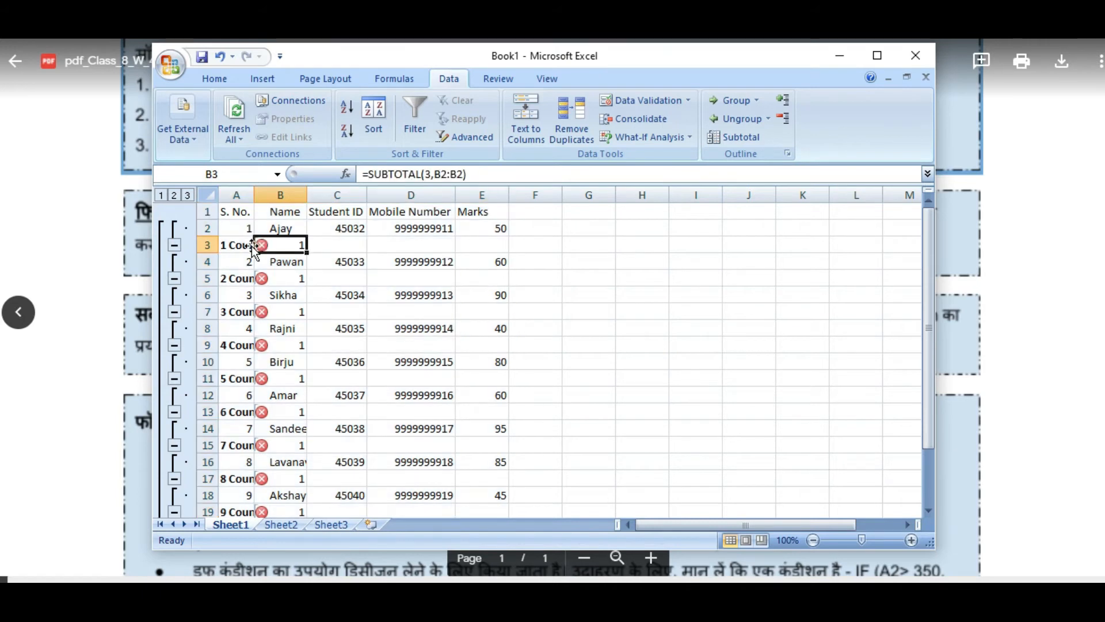
double_click(260, 245)
double_click(285, 244)
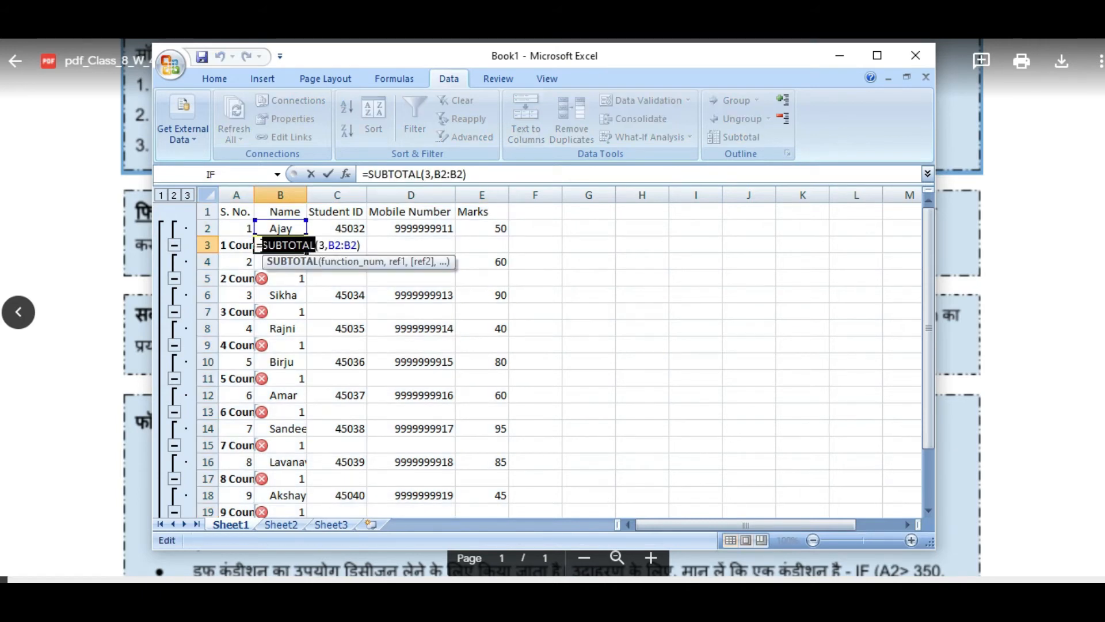
click(282, 278)
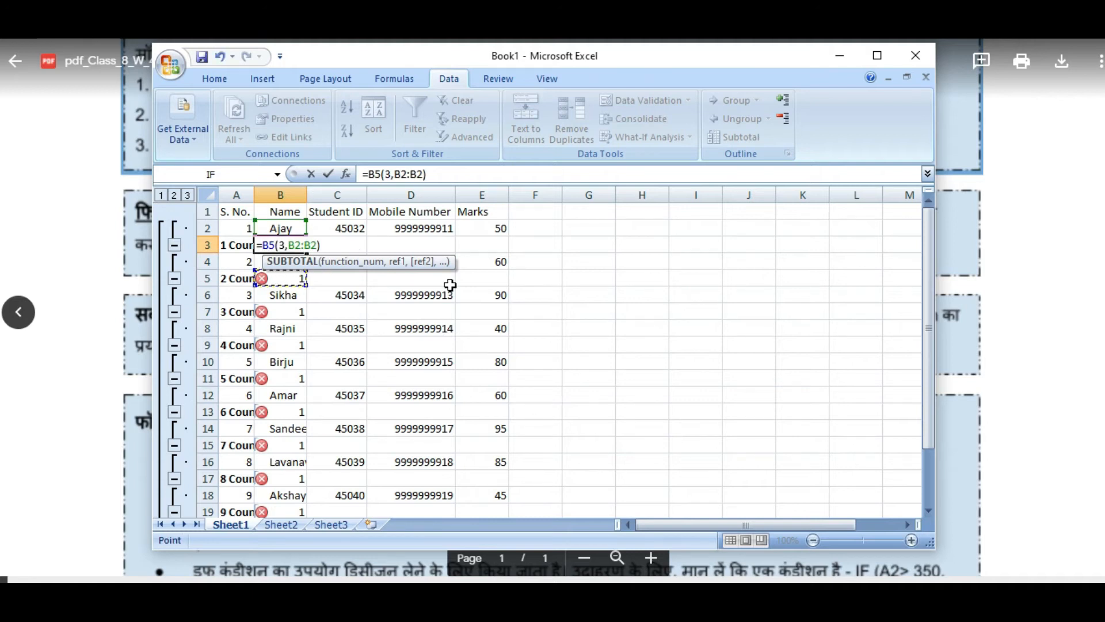
key(ctrl+z)
key(ctrl+y)
click(554, 326)
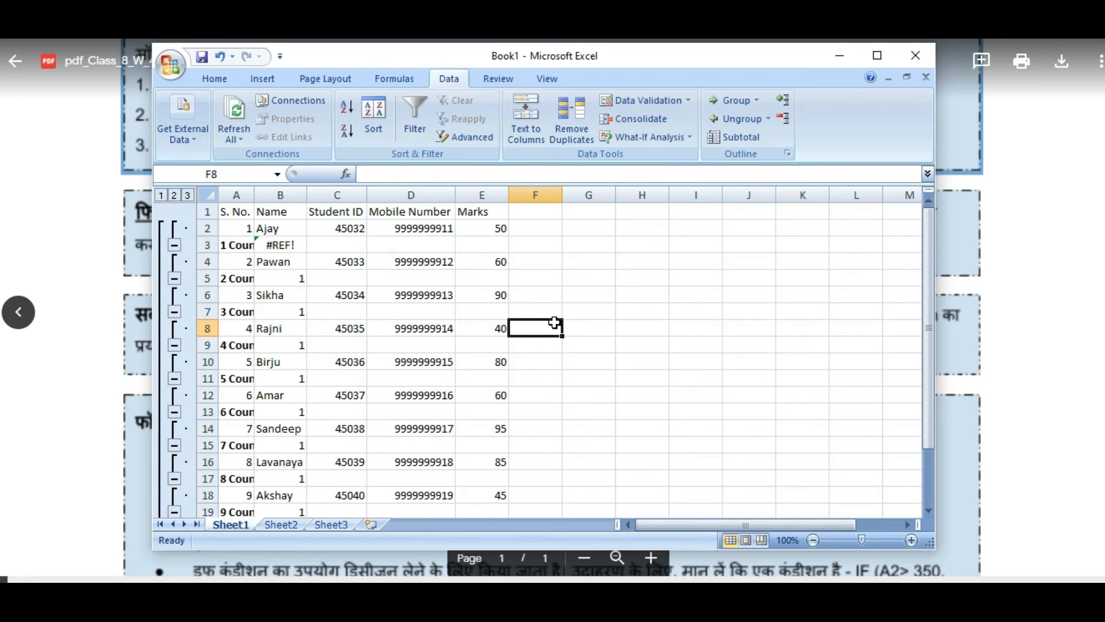
key(ctrl+z)
key(ctrl+z)
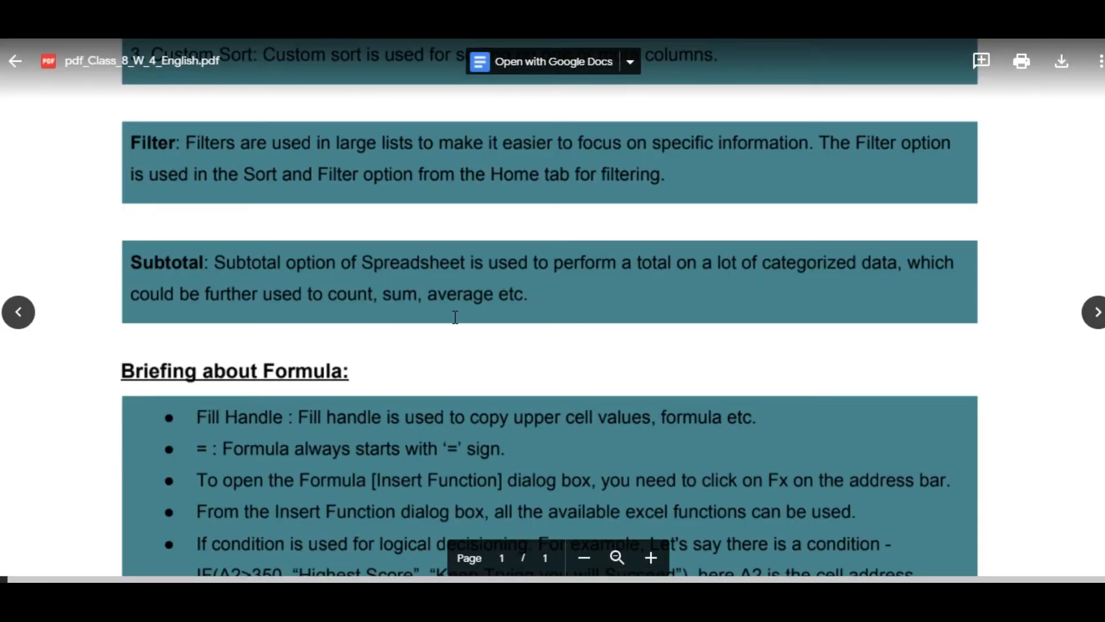
Read the Briefing about Formula section in the PDF notes.
scroll(454, 316, down, 4)
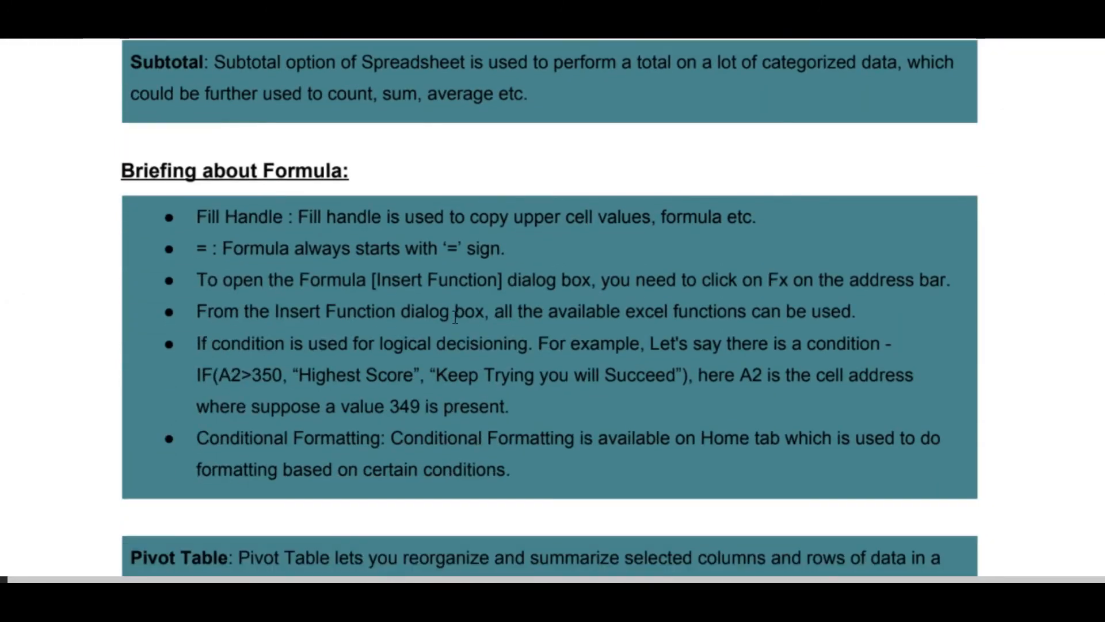
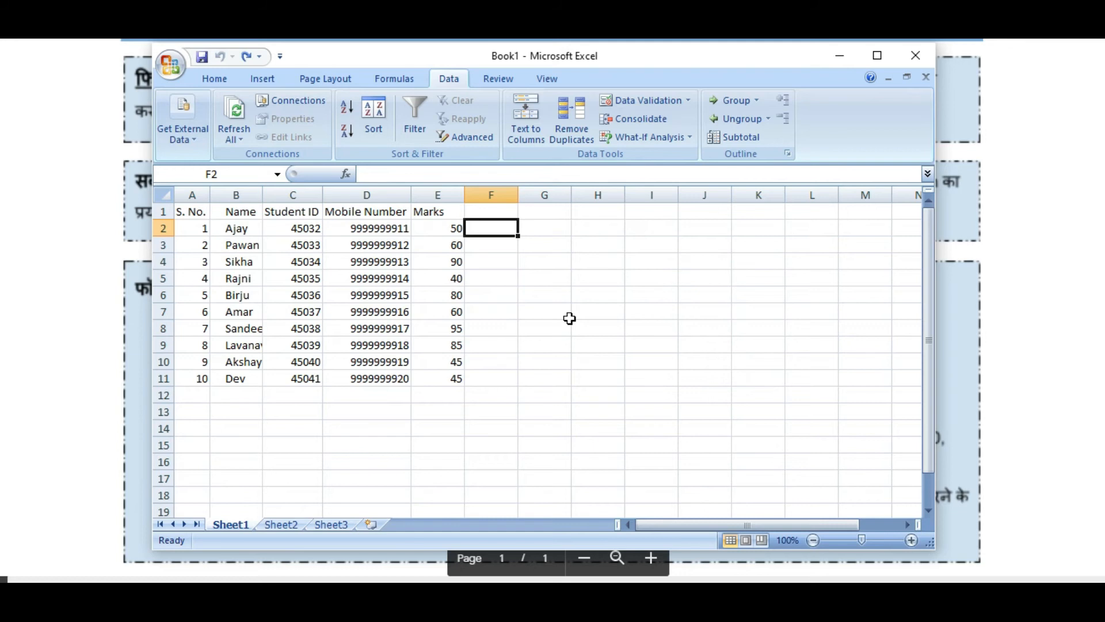
Insert an IF function in cell F2 with the logical test E2>=60.
text(=)
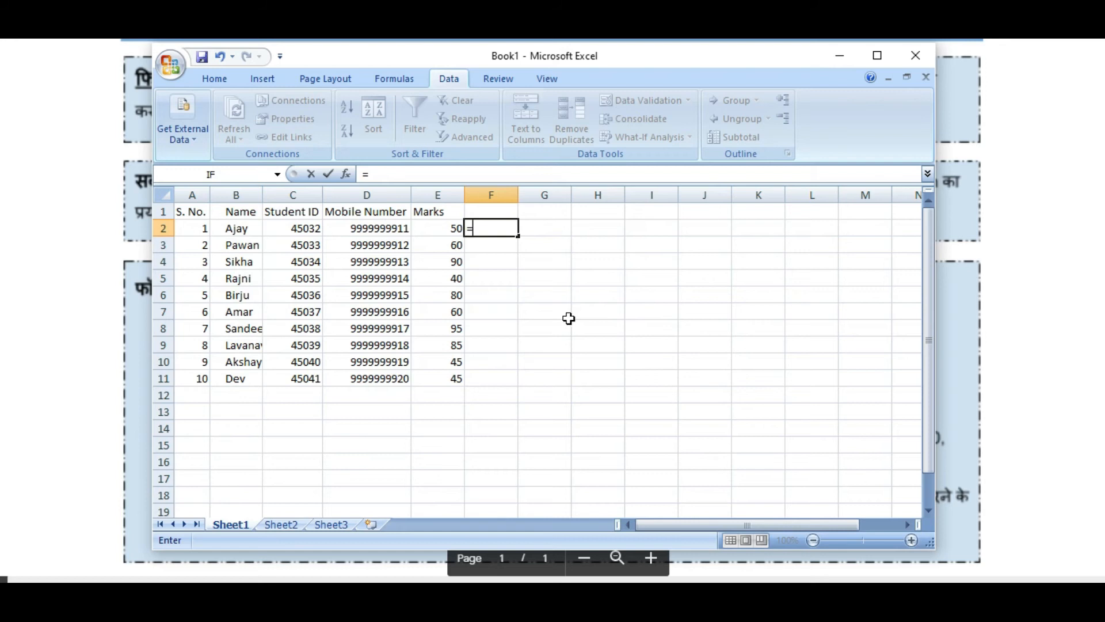
click(347, 174)
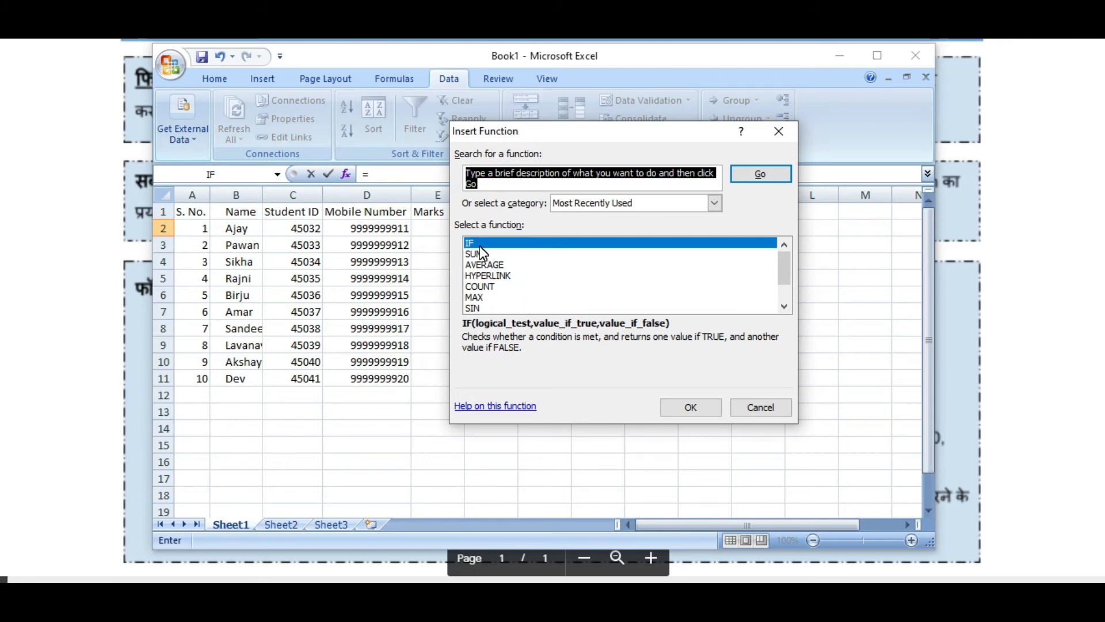
click(691, 407)
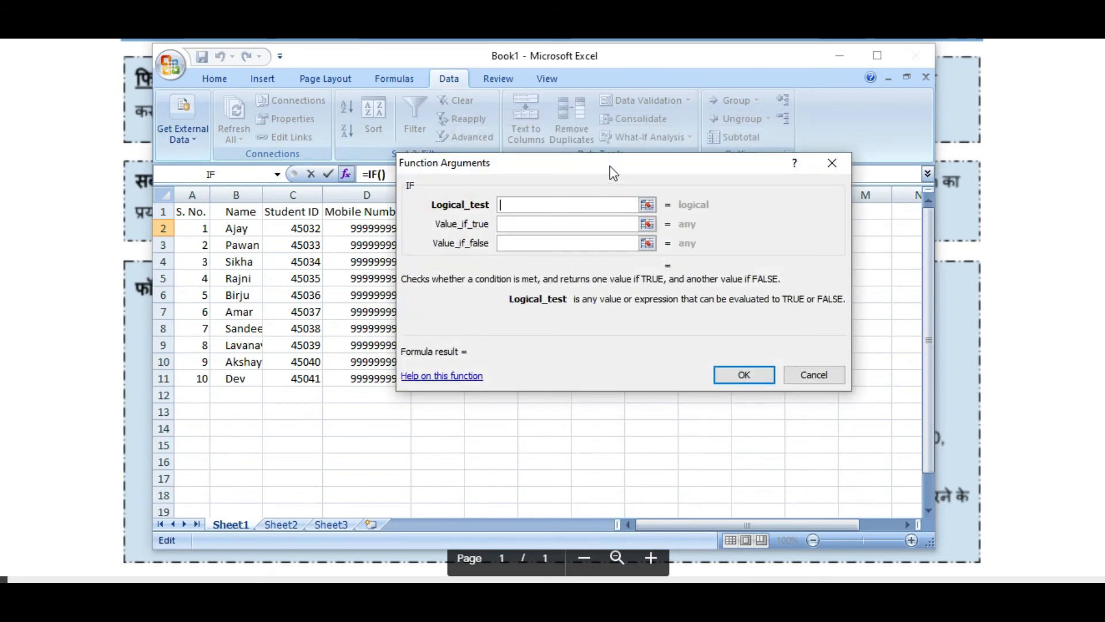
drag(609, 165, 700, 163)
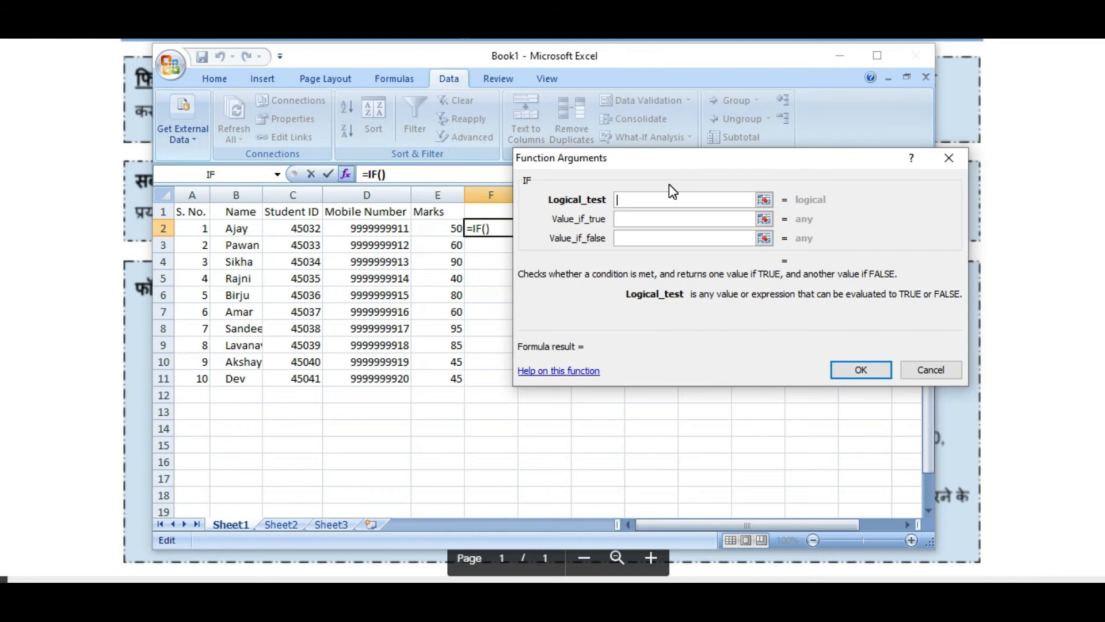
click(440, 228)
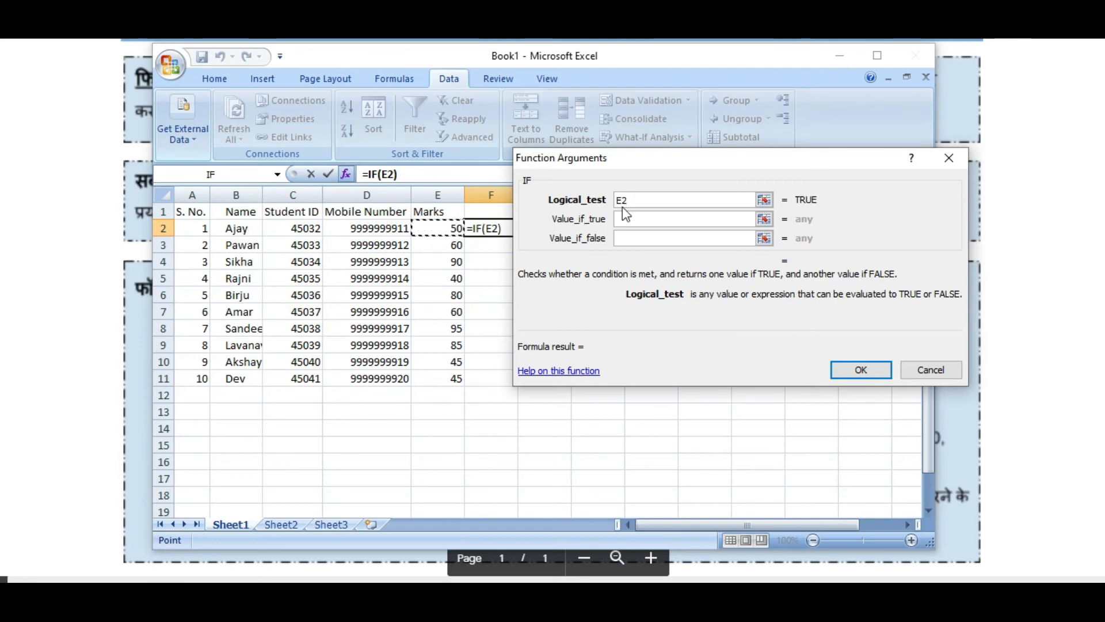
text(>)
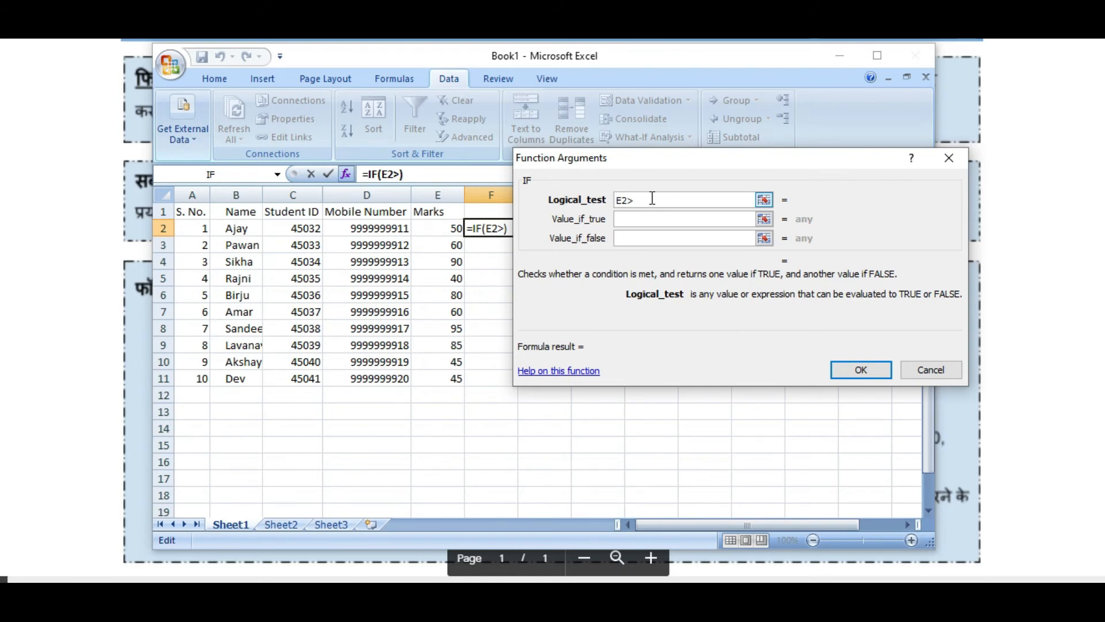
text(=60)
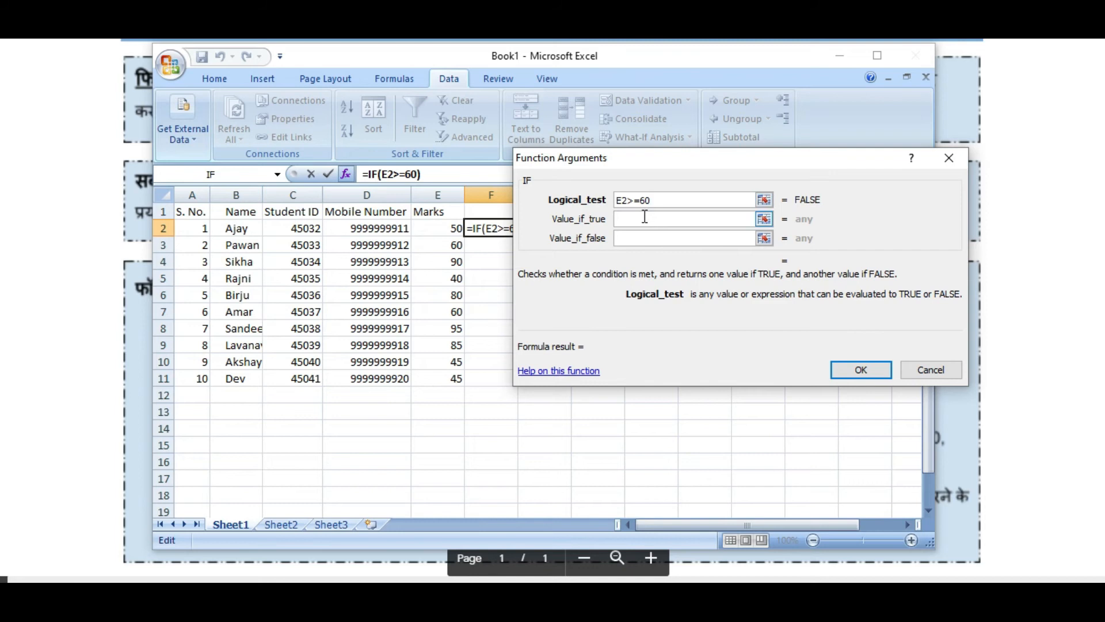
Complete the IF function with "Good" as the true value and "Keep Trying_you_will_succeed" as the false value.
click(644, 219)
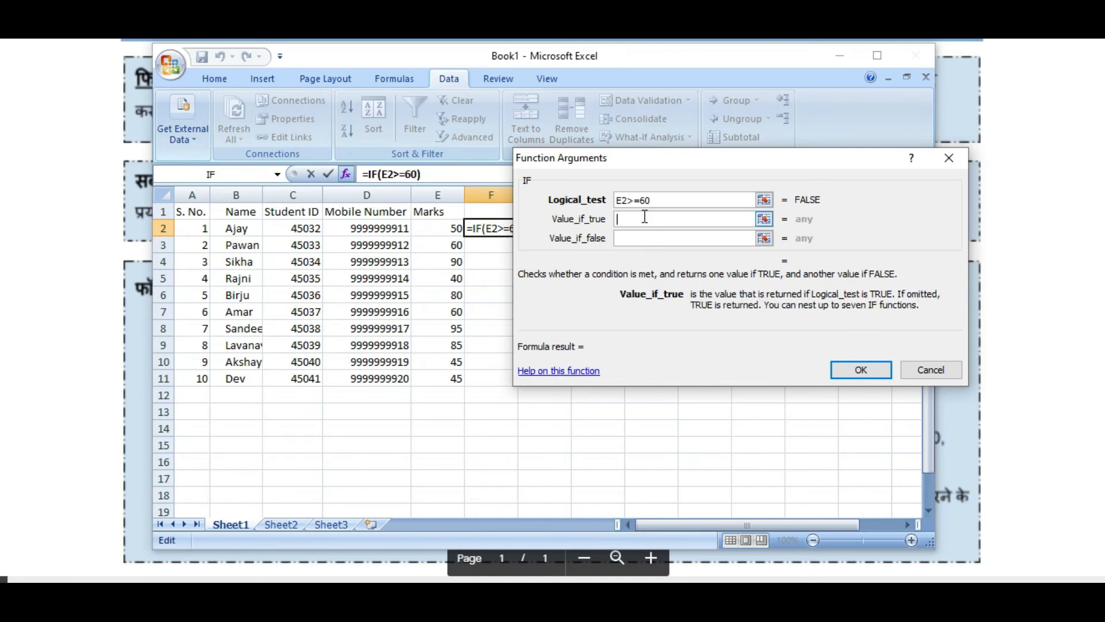
text(Goo)
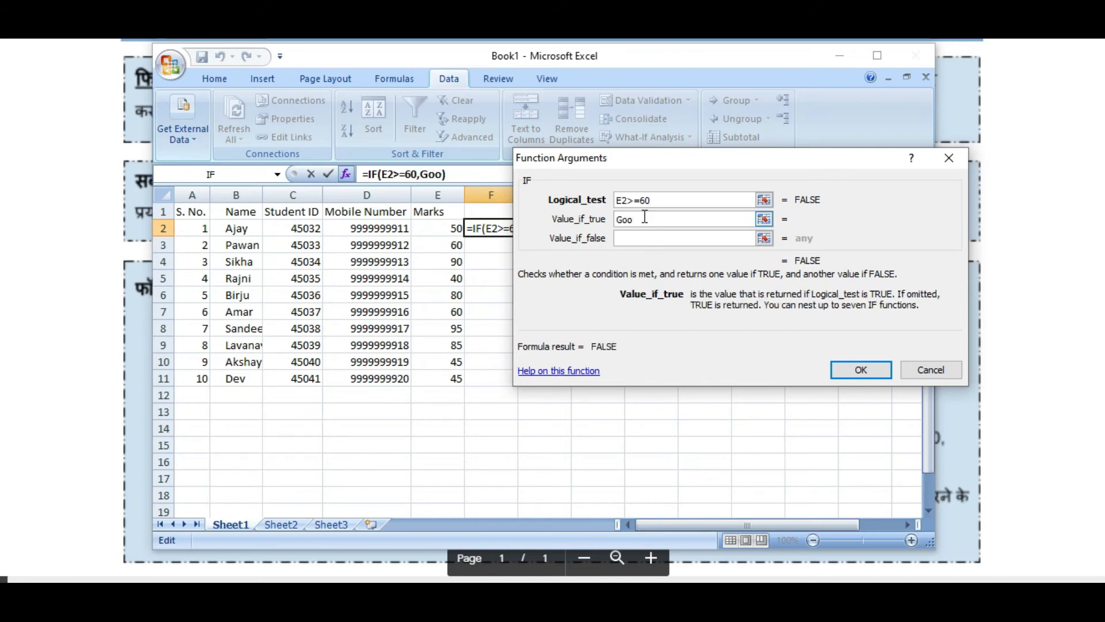
text(d)
click(636, 238)
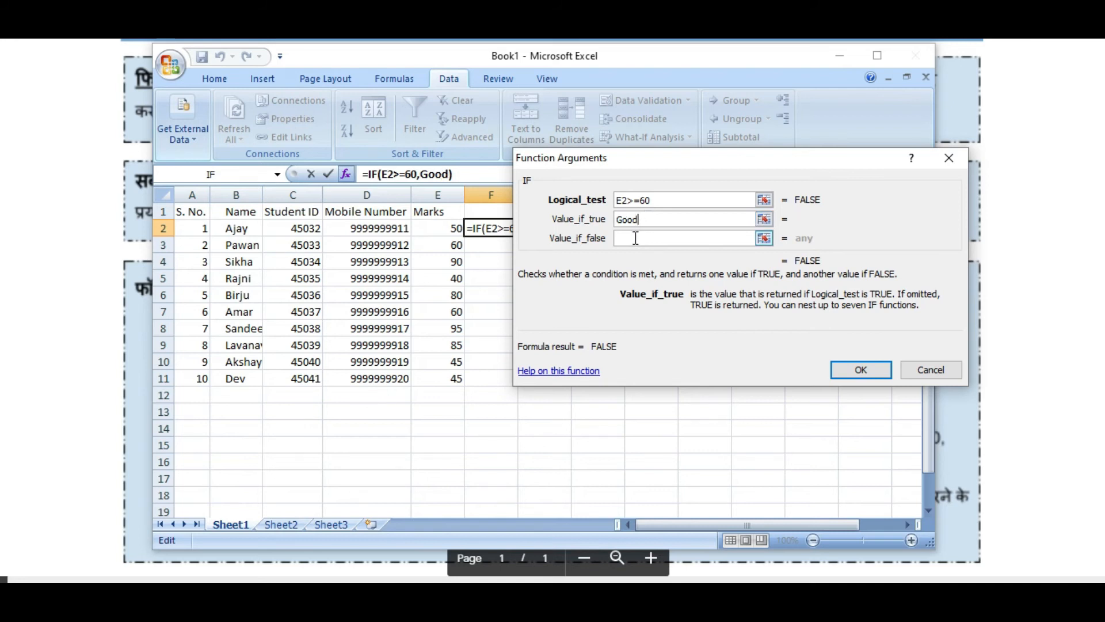
click(636, 238)
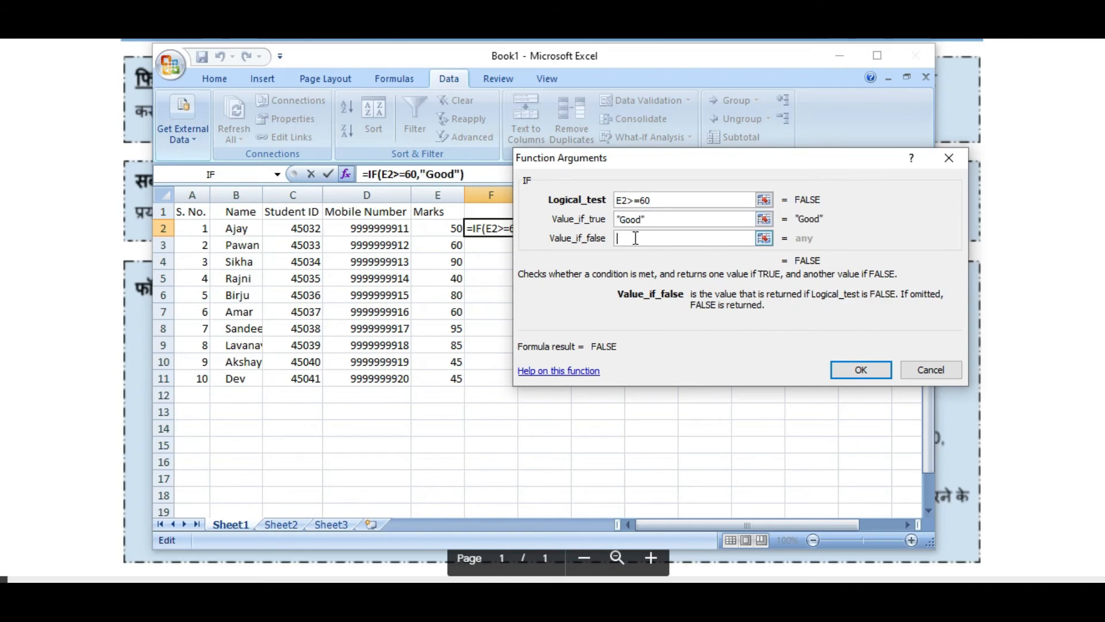
text(Keep)
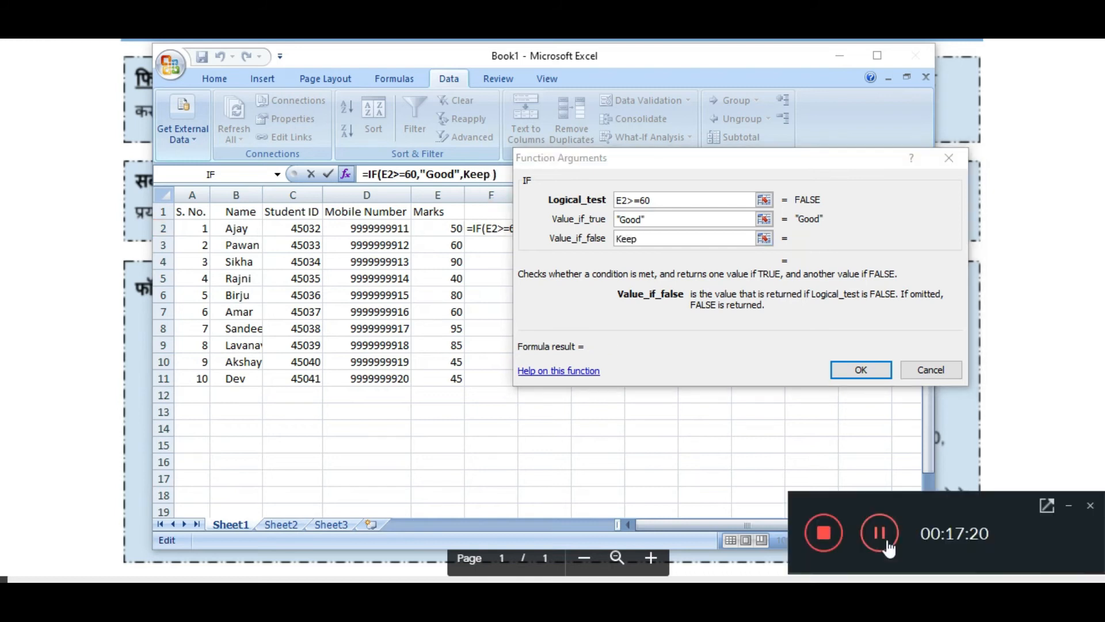
click(1067, 503)
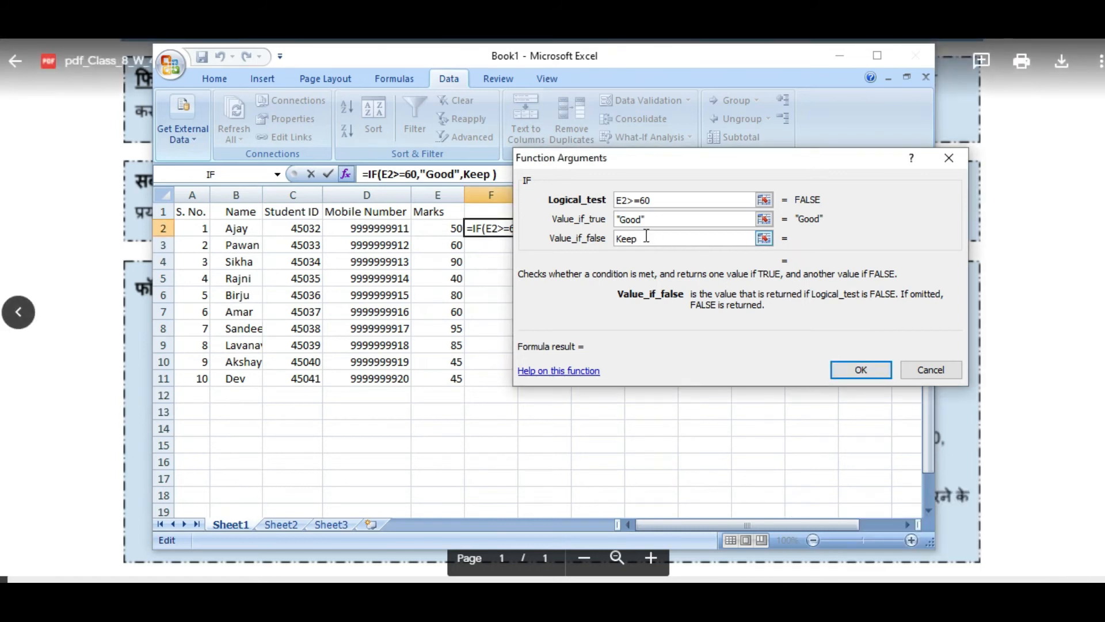
text(Trying_you_will_s)
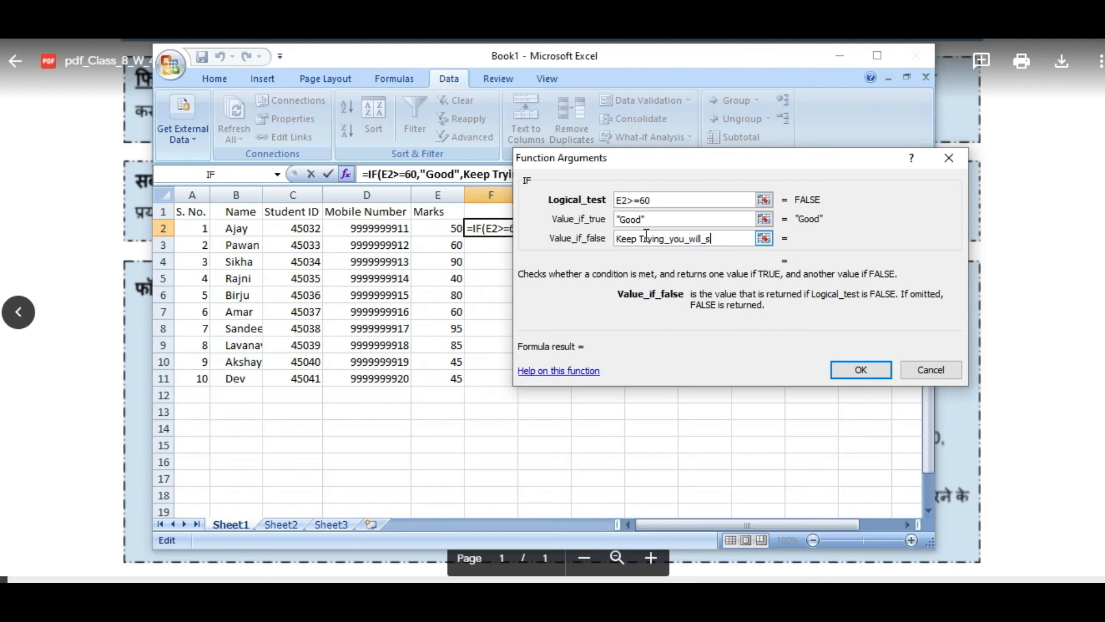
text(ucceed)
click(861, 370)
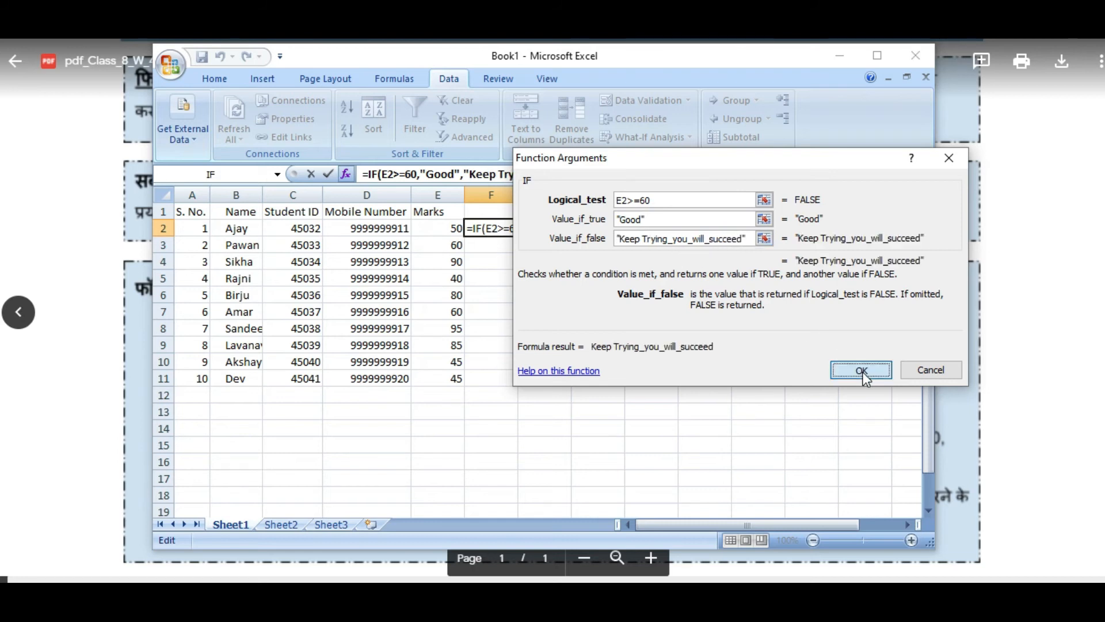
Fit column F's width to its contents and fill the IF formula from F2 down to F11.
drag(517, 195, 516, 196)
double_click(517, 196)
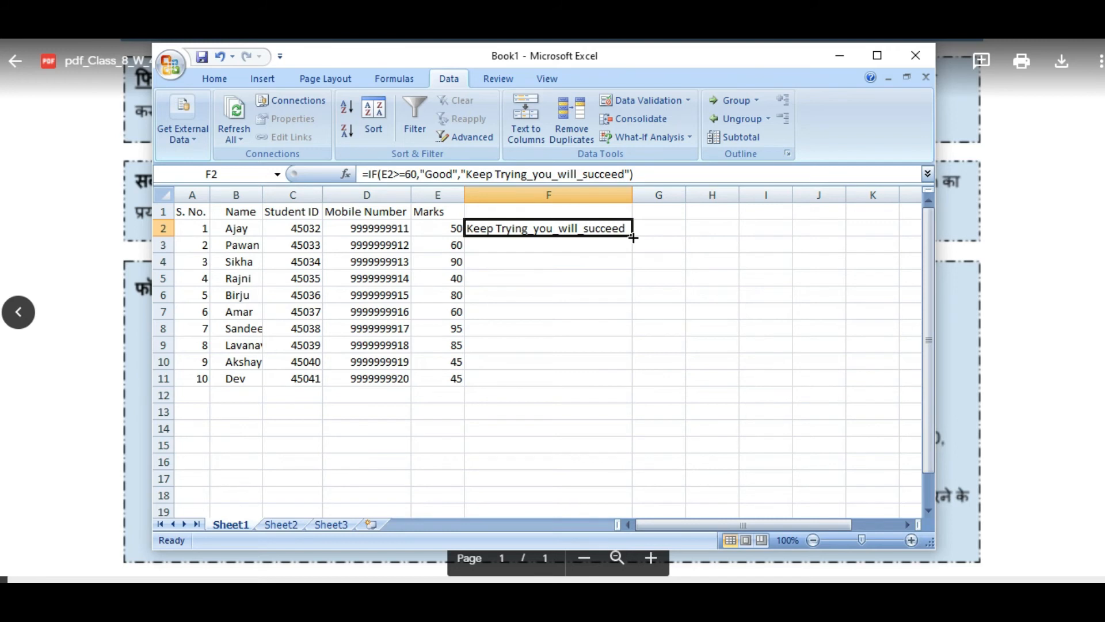
drag(633, 237, 642, 381)
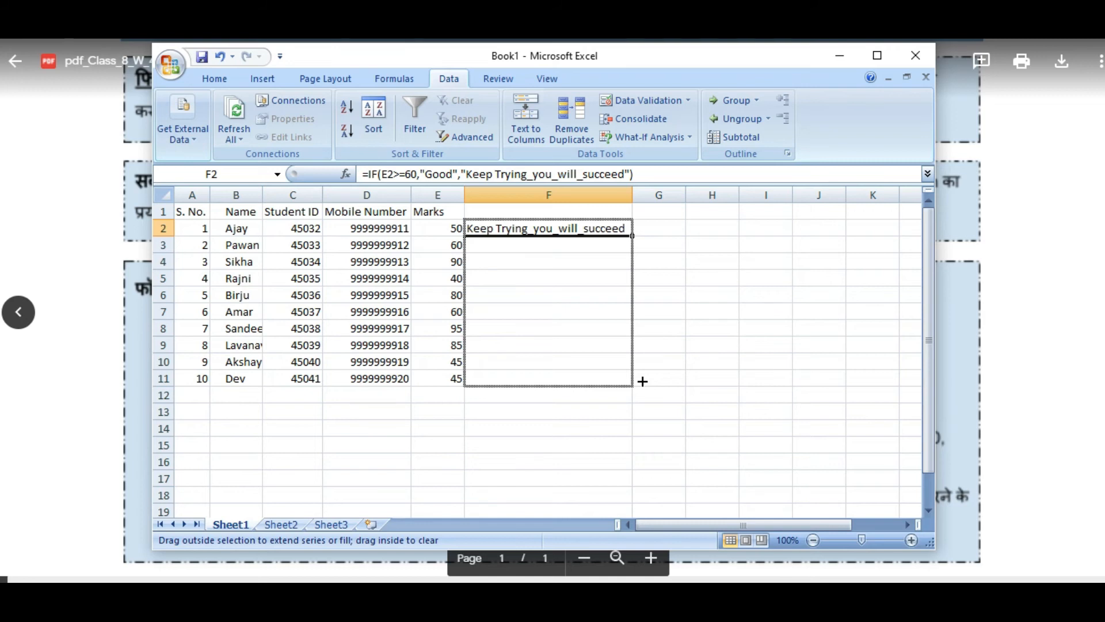
drag(642, 381, 641, 380)
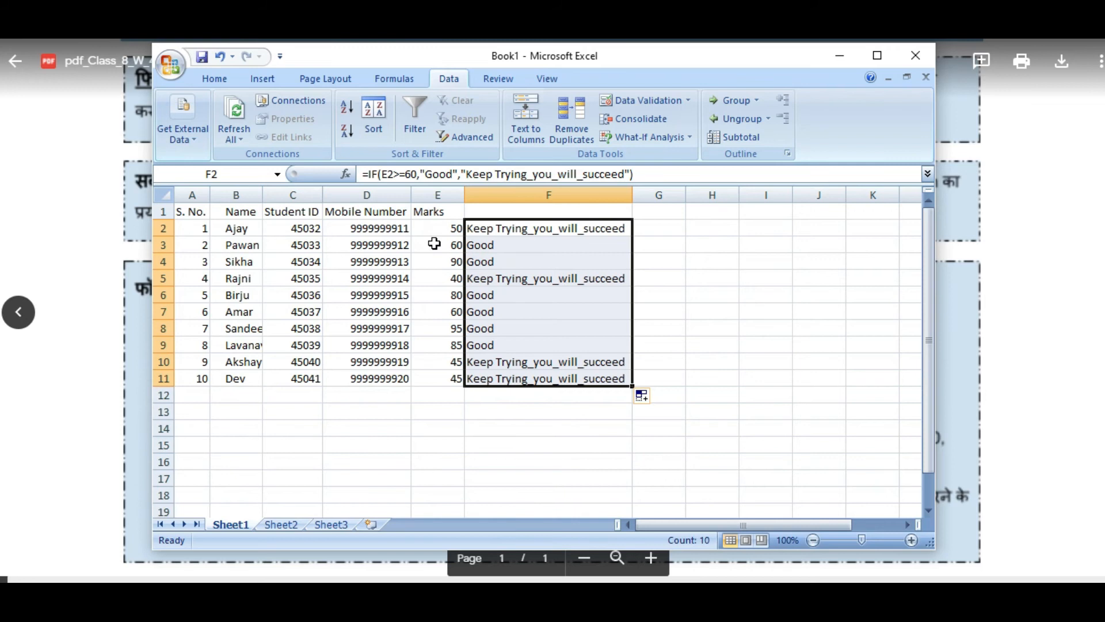
Compare the marks in column E with the IF results in column F, row by row, and check the formula in F2.
click(434, 244)
click(485, 239)
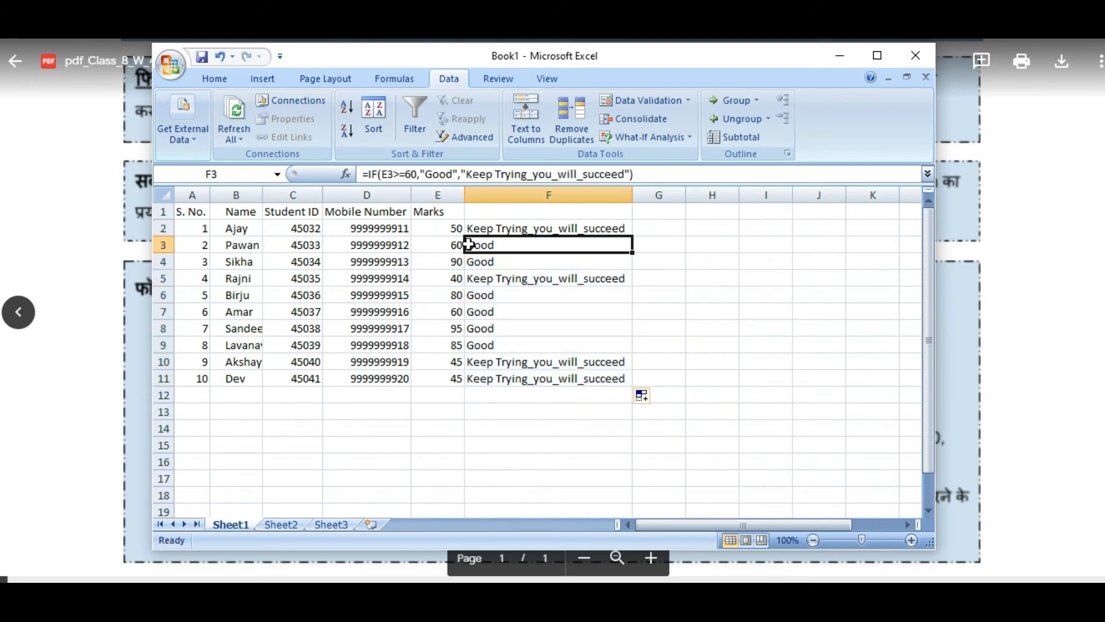
click(450, 265)
click(479, 264)
click(455, 281)
click(495, 280)
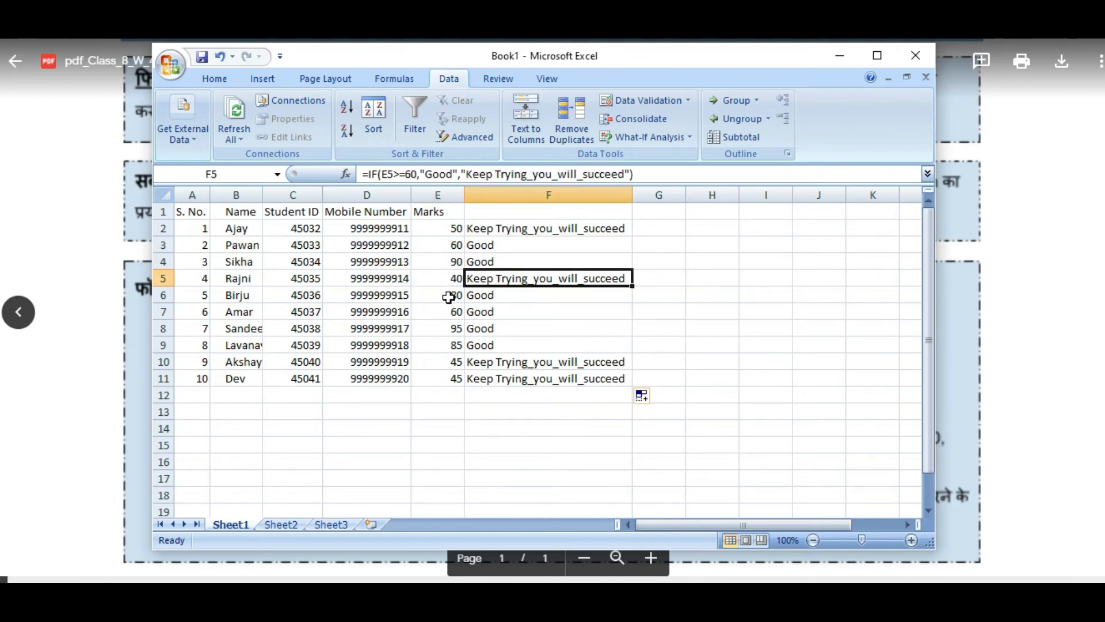
click(451, 296)
click(459, 313)
click(455, 332)
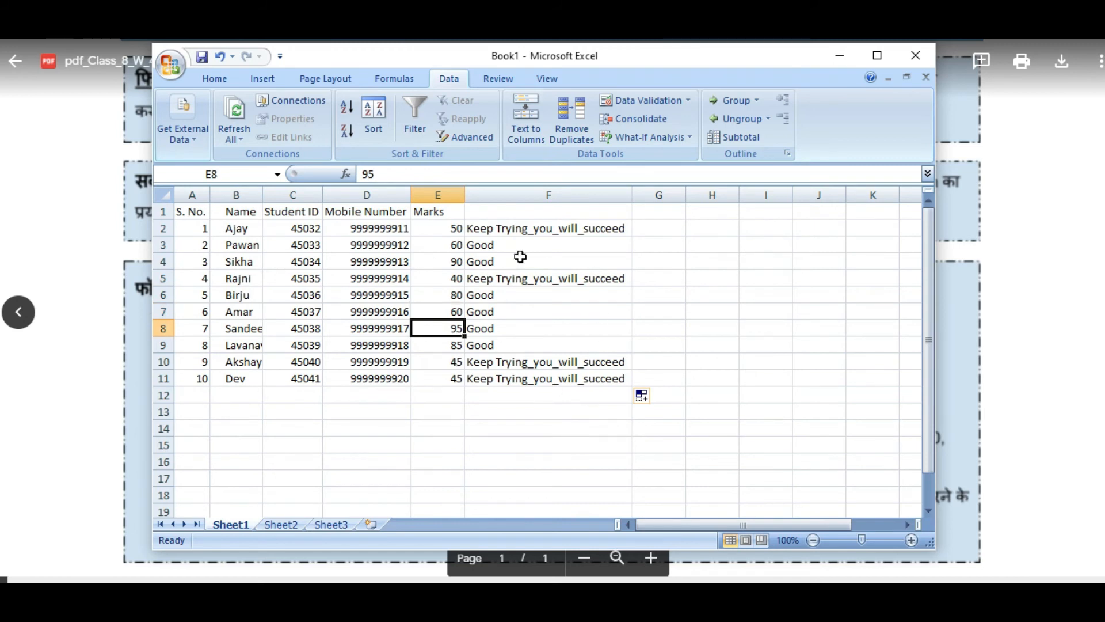
click(526, 232)
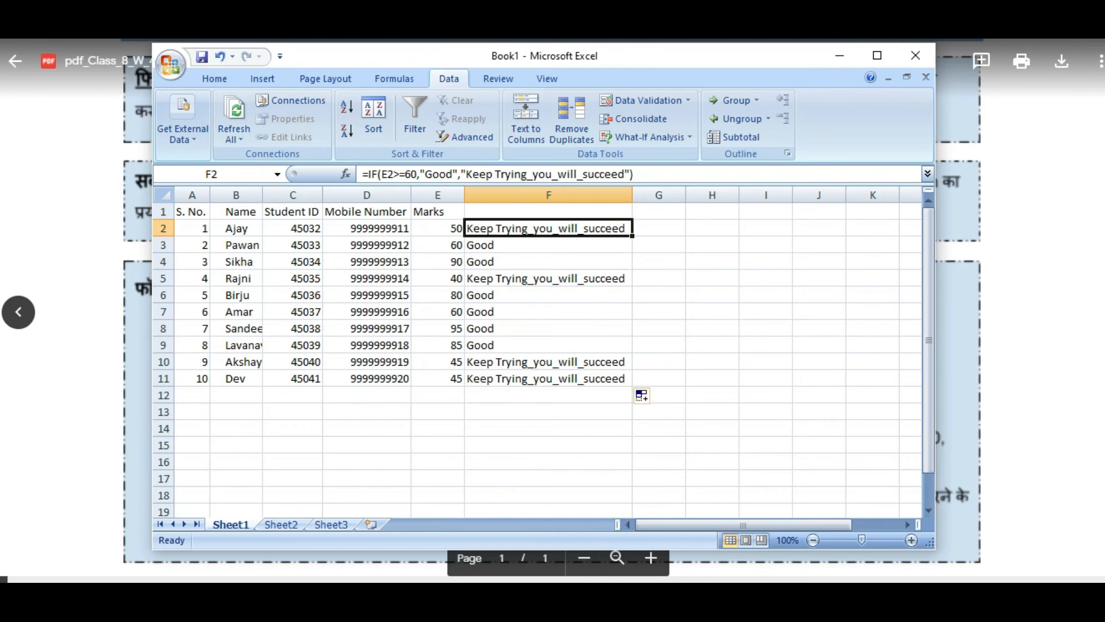
Switch to the PDF notes and read the Conditional Formatting point under Briefing about Formula.
click(487, 598)
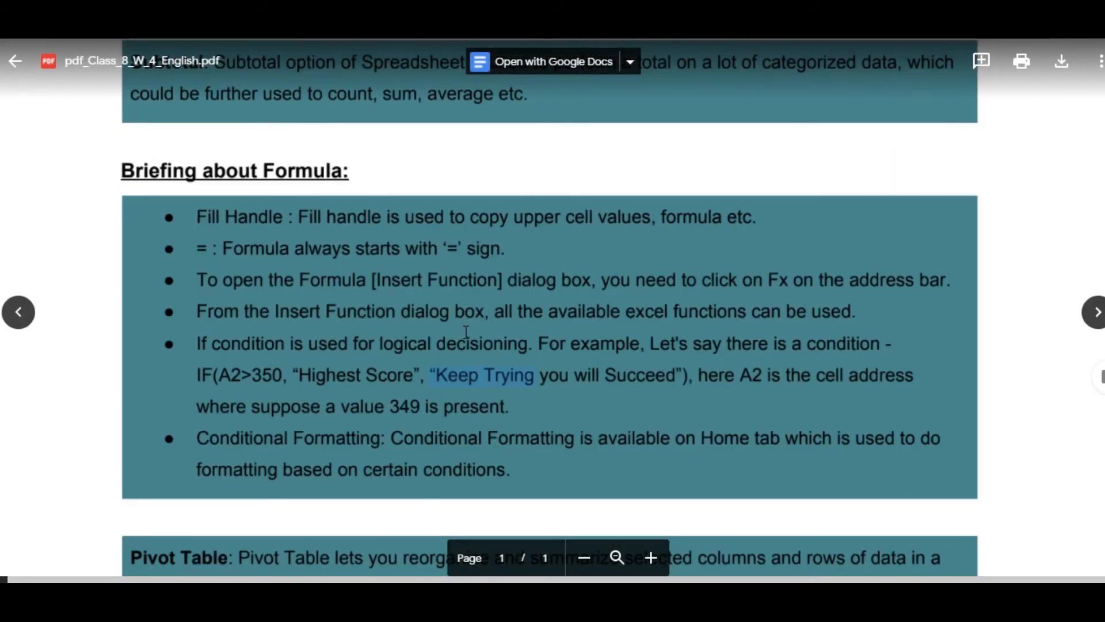
scroll(466, 332, down, 1)
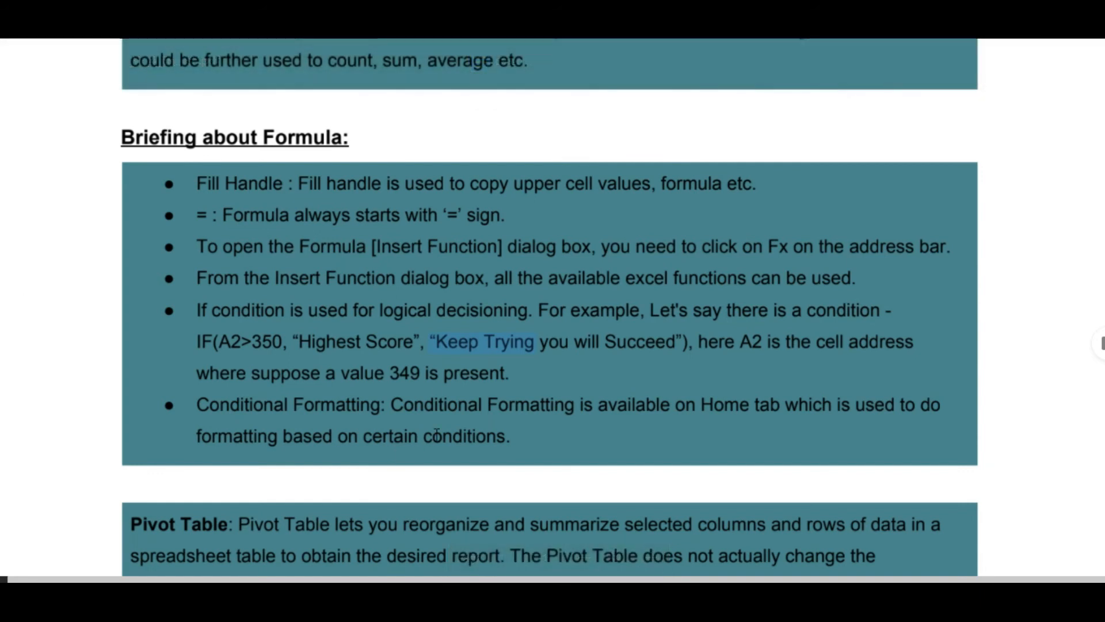
drag(528, 406, 595, 402)
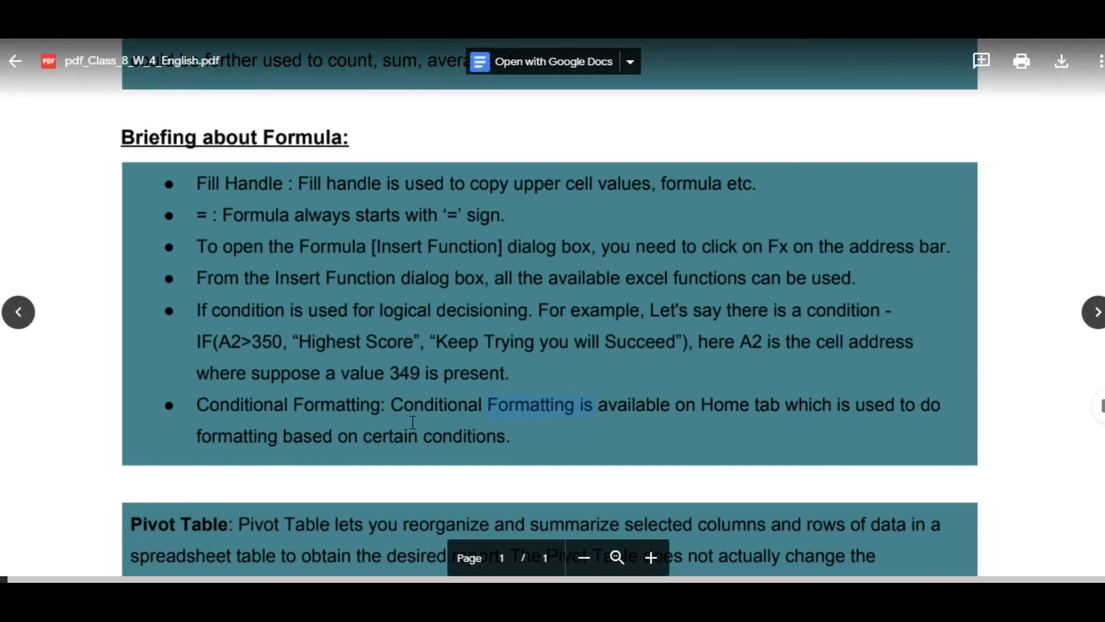
Switch to the Hindi PDF notes and read the conditional formatting point in the formula section.
click(318, 445)
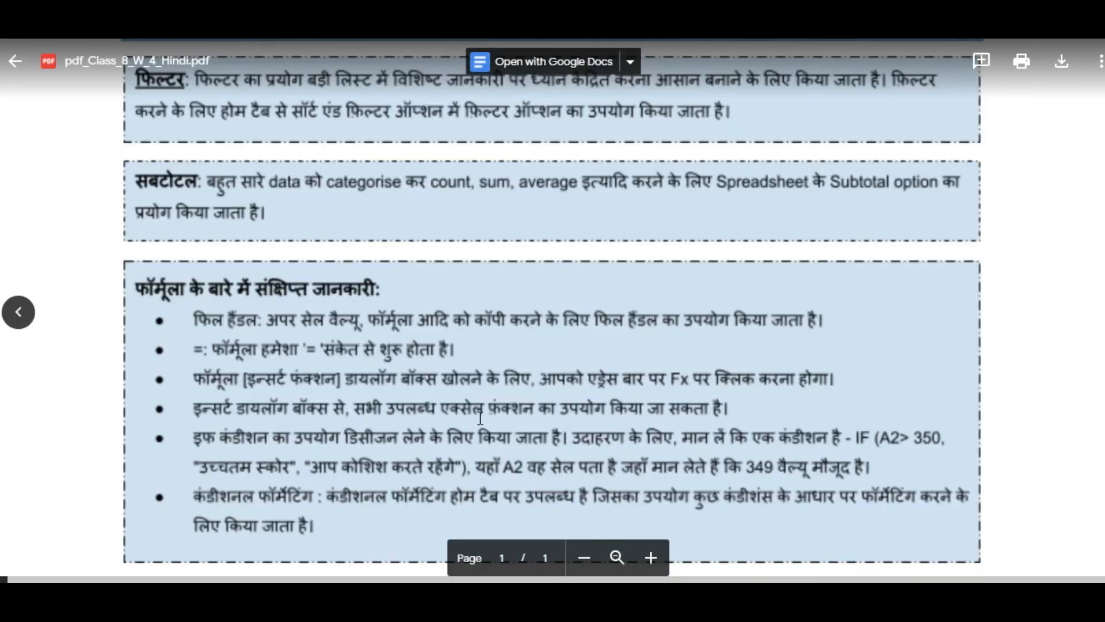
scroll(481, 417, down, 1)
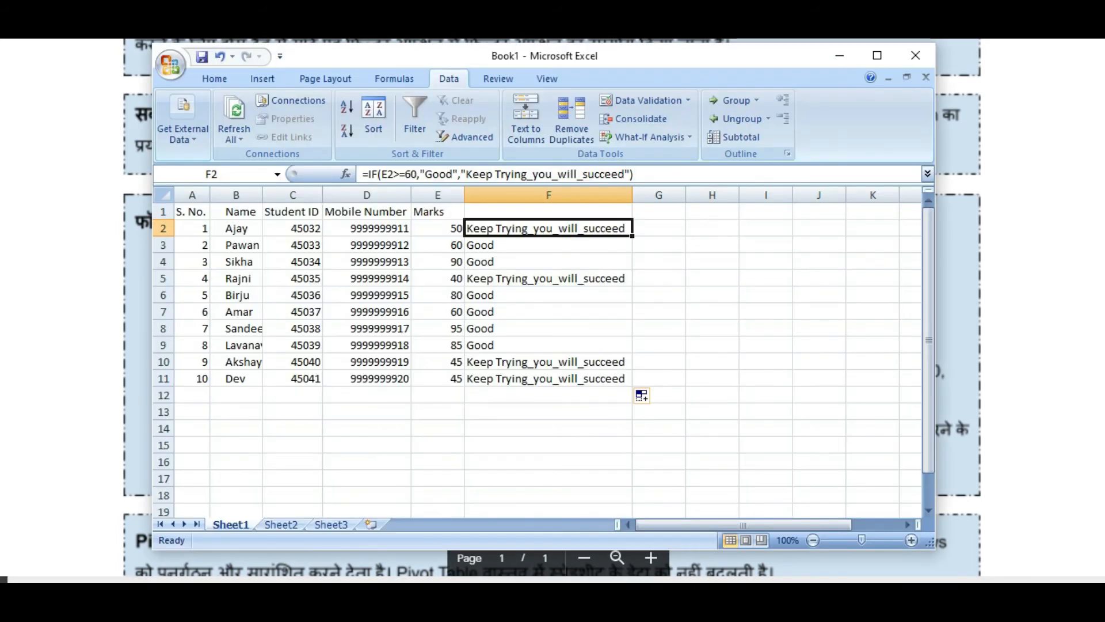
Switch to Excel and conditionally format the Marks column so values greater than 59 get Light Red Fill with Dark Red Text.
click(437, 191)
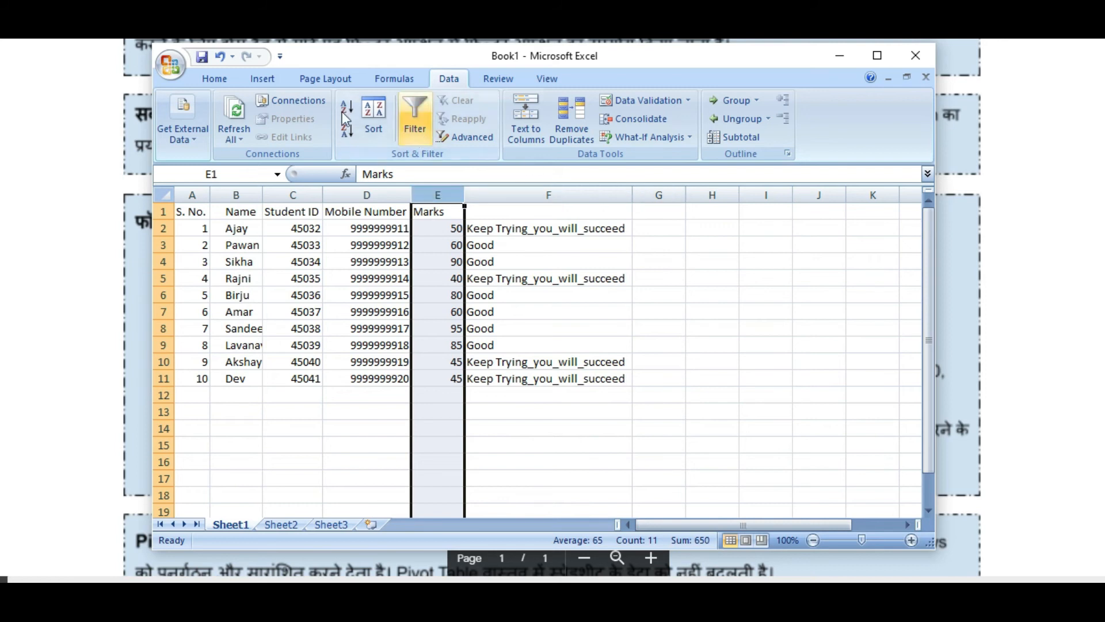
click(213, 80)
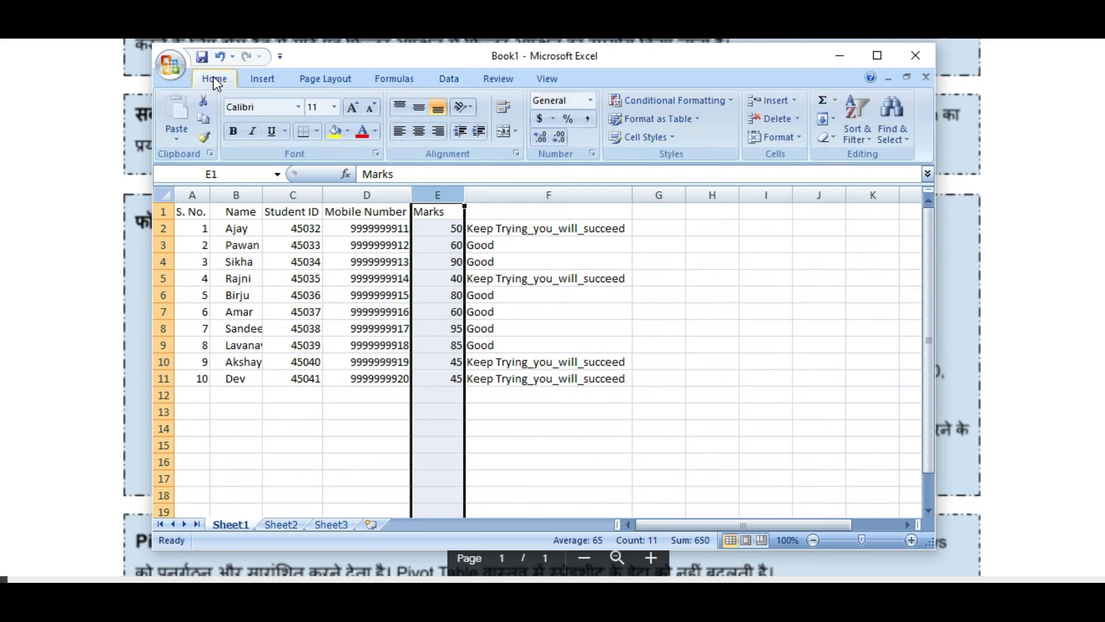
click(716, 104)
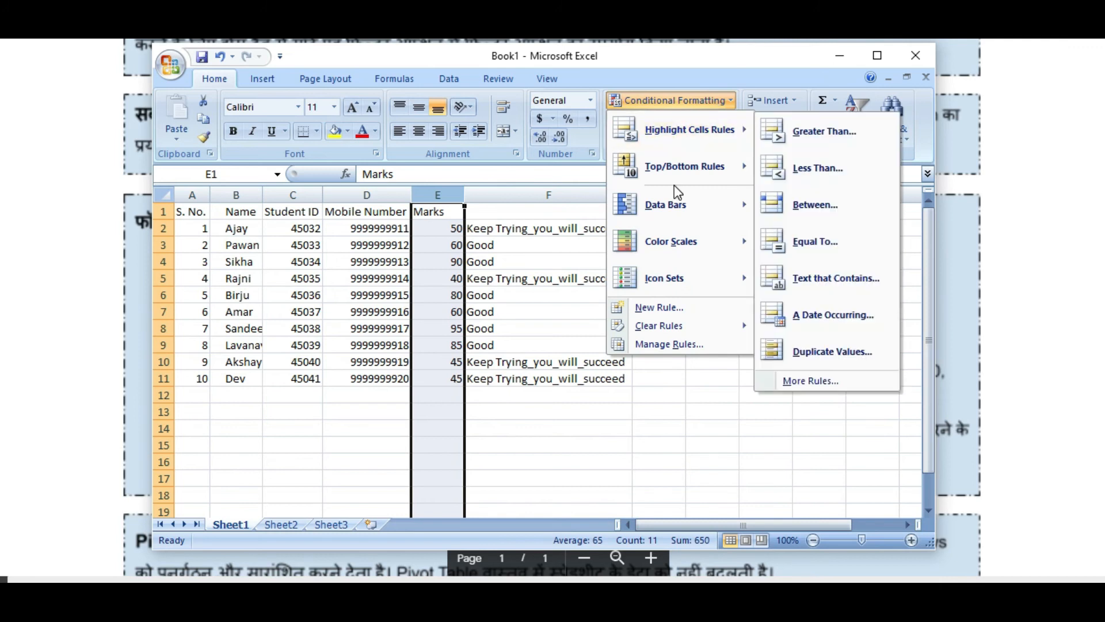
mouse_move(676, 119)
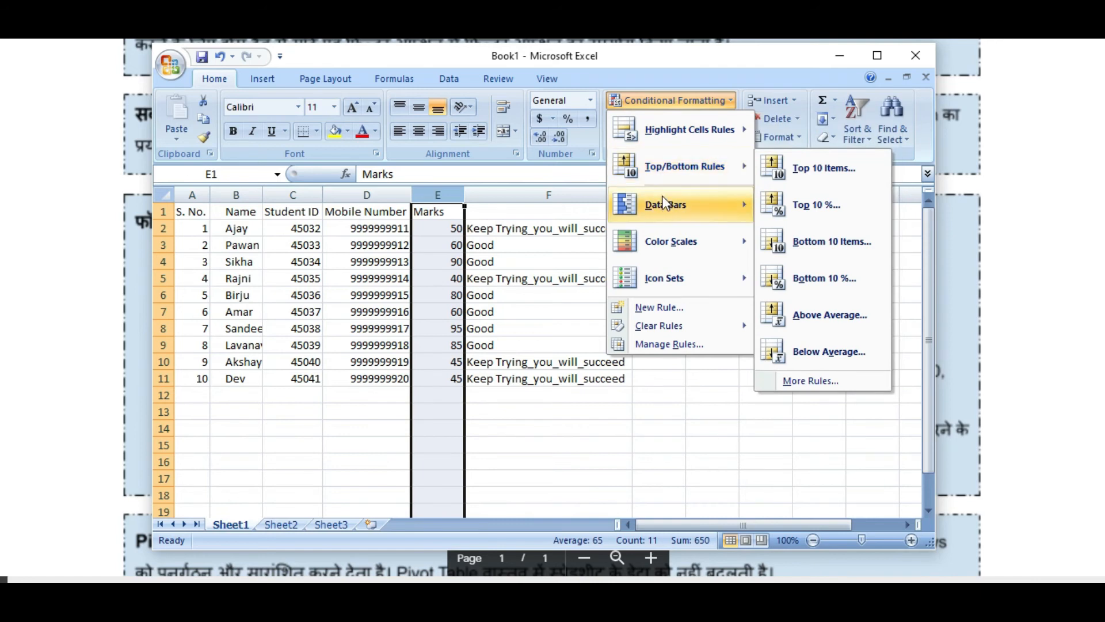
mouse_move(666, 205)
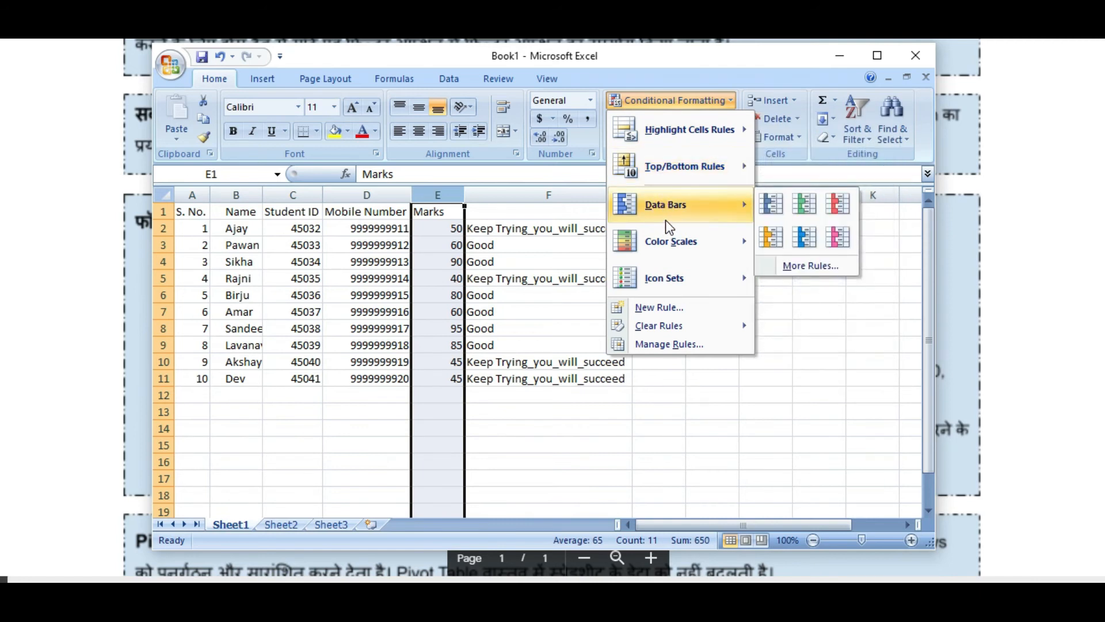
mouse_move(670, 286)
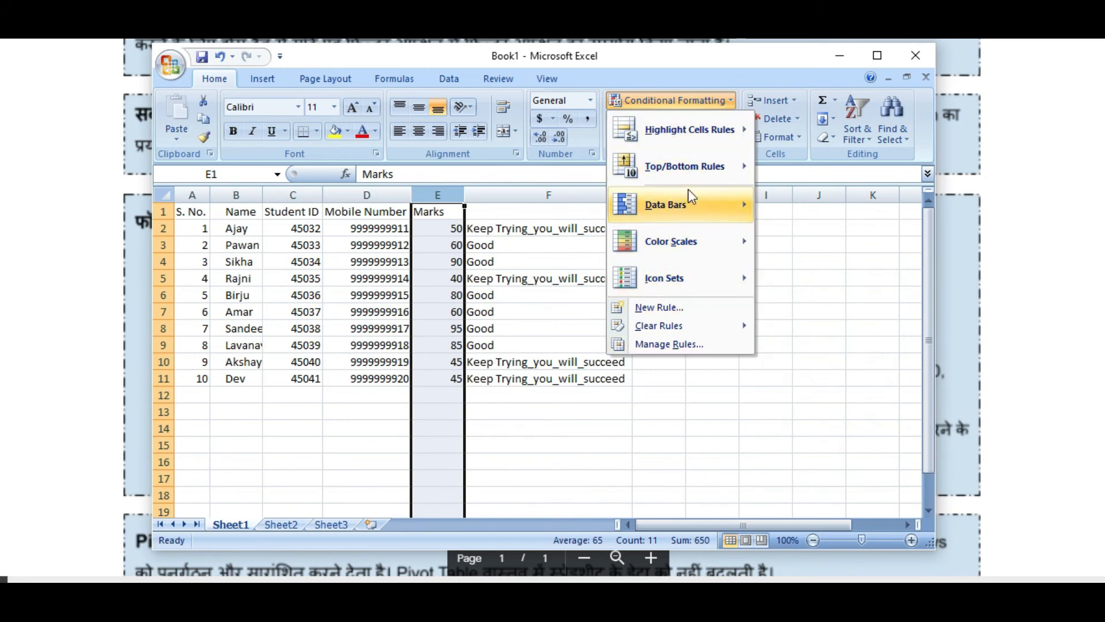
mouse_move(695, 144)
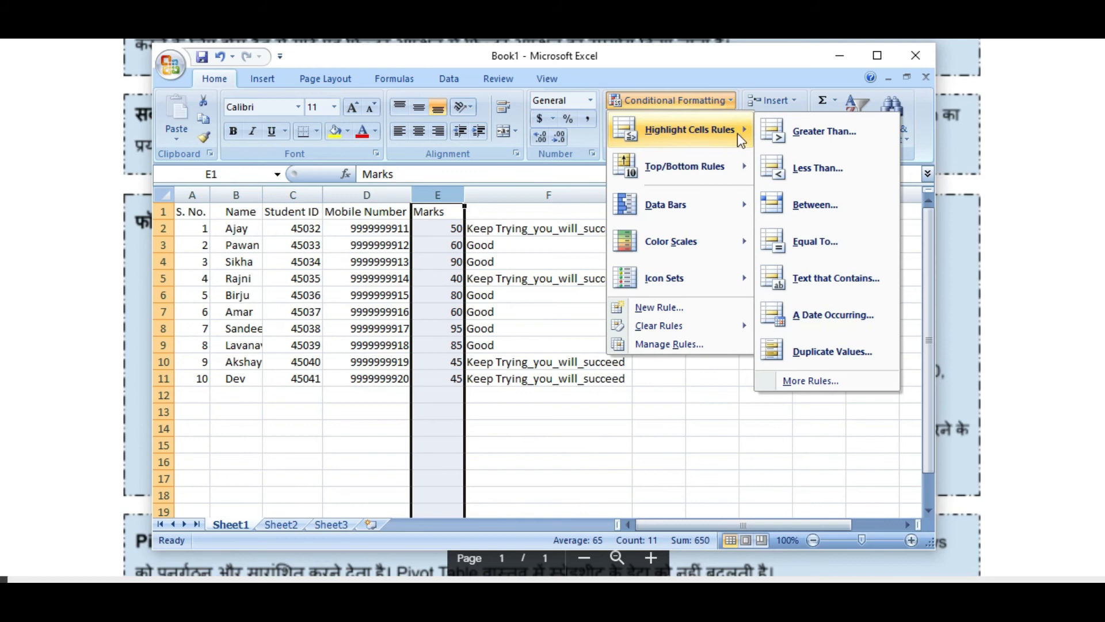
click(831, 130)
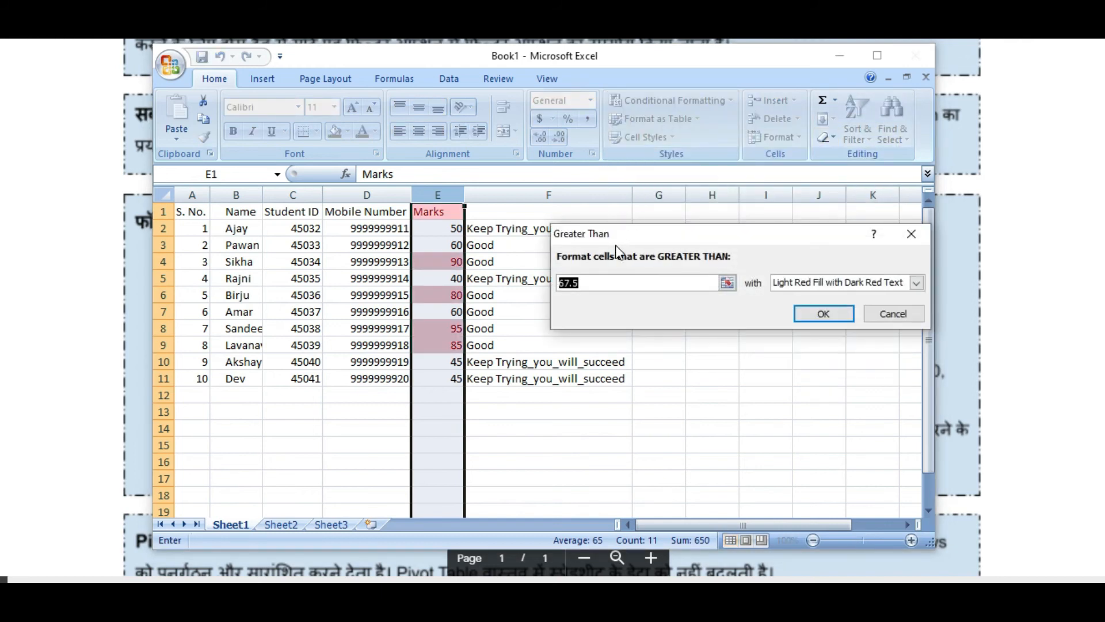
text(60)
key(BackSpace)
key(BackSpace)
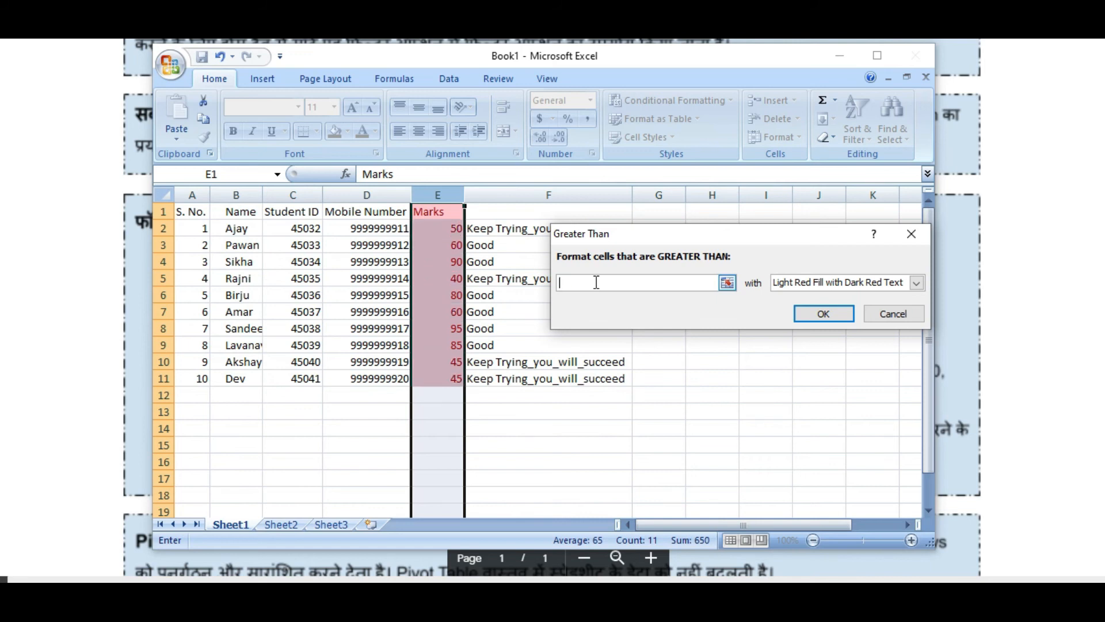
text(59)
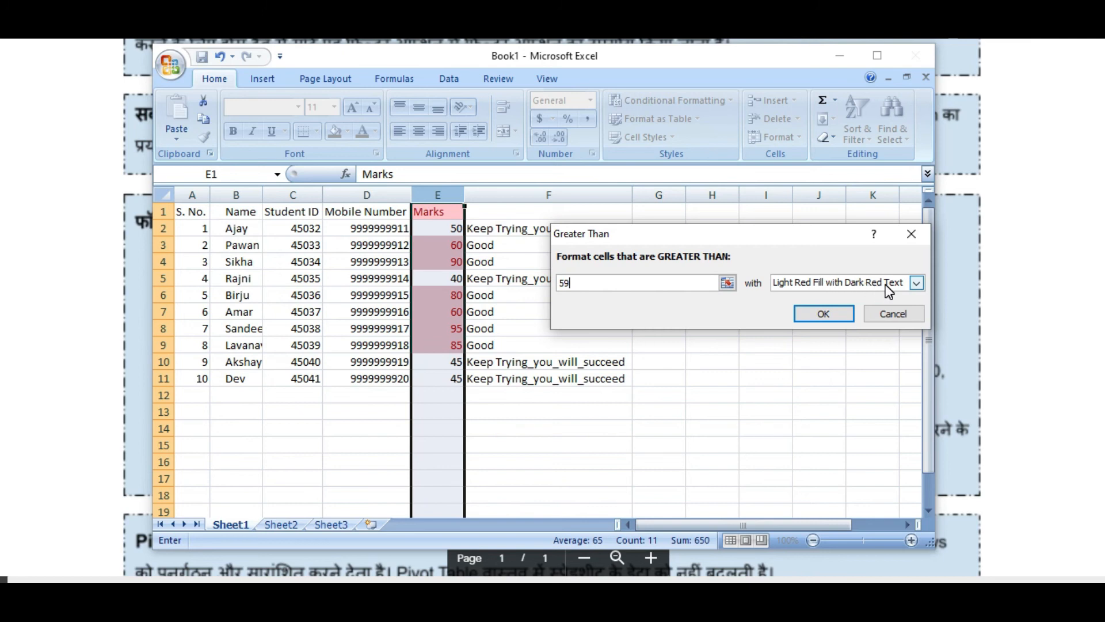
click(824, 313)
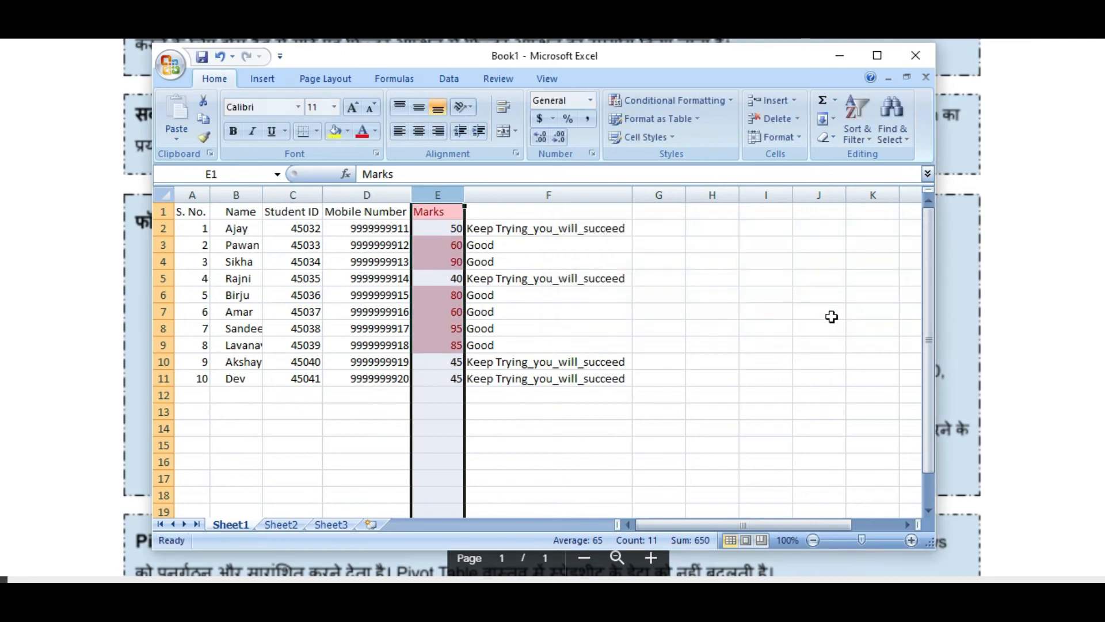
Inspect the highlighted and unhighlighted marks in column E and compare them with the IF results in column F.
click(629, 326)
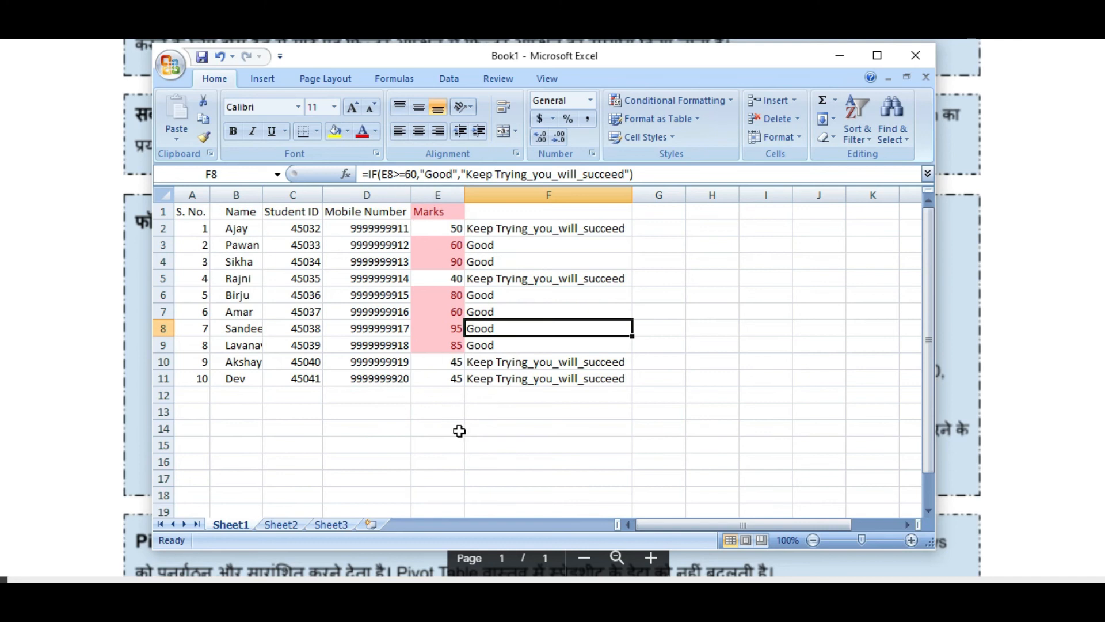
click(441, 248)
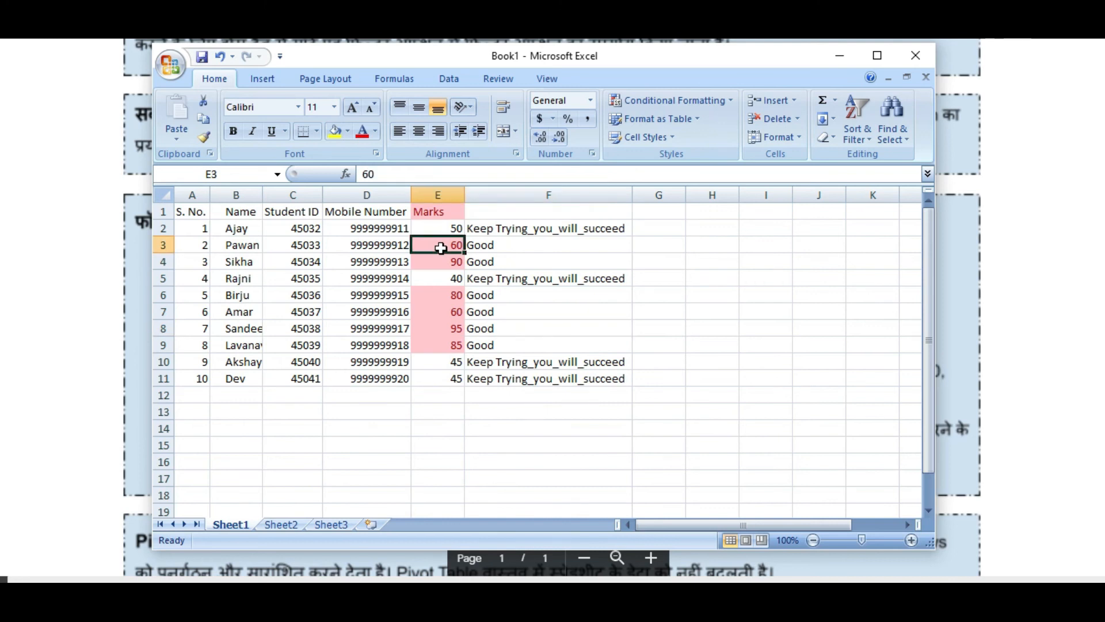
click(438, 309)
click(437, 343)
click(438, 237)
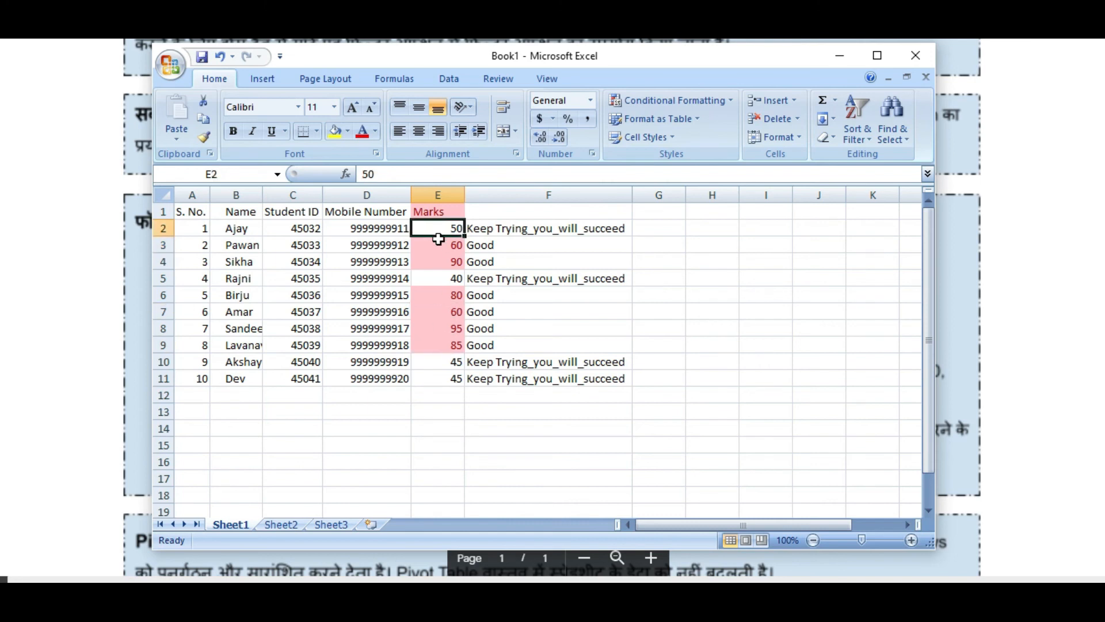
click(439, 265)
click(495, 325)
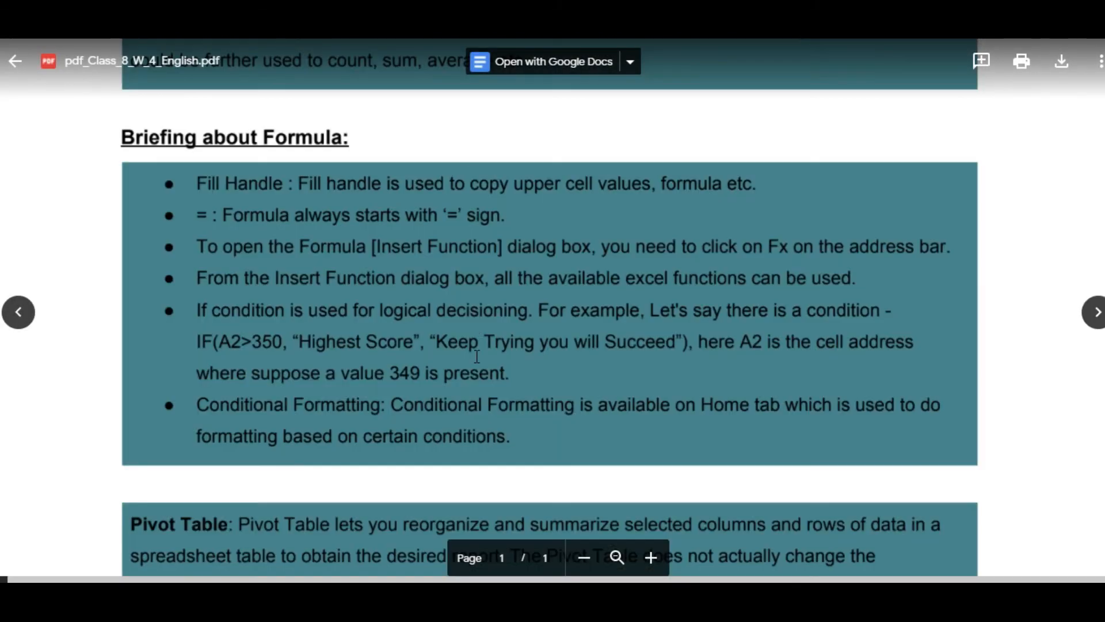
Switch to the English PDF notes and read the Pivot Table paragraph and the questions below it.
scroll(476, 356, down, 4)
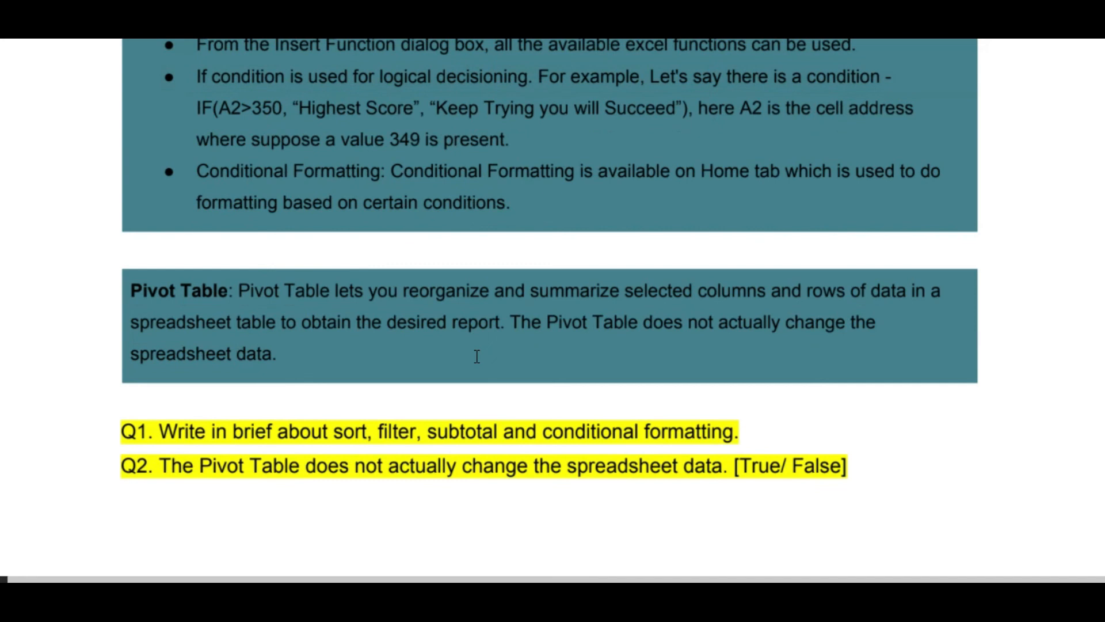